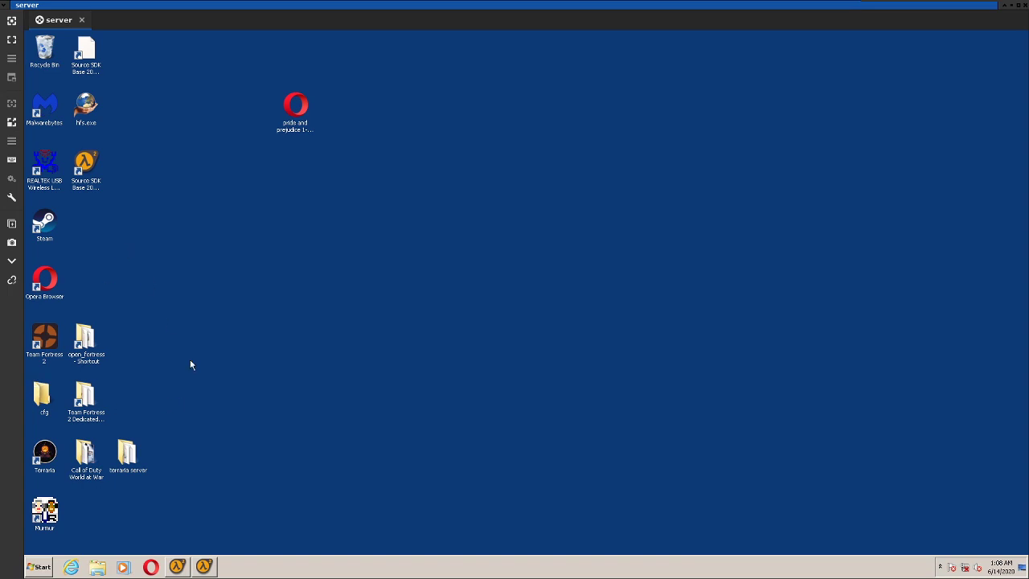
Show the tortoisesvn.net downloads page in Opera with the 1.14.0 32-bit and 64-bit installers
{"action": "left_click", "coordinate": [151, 568]}
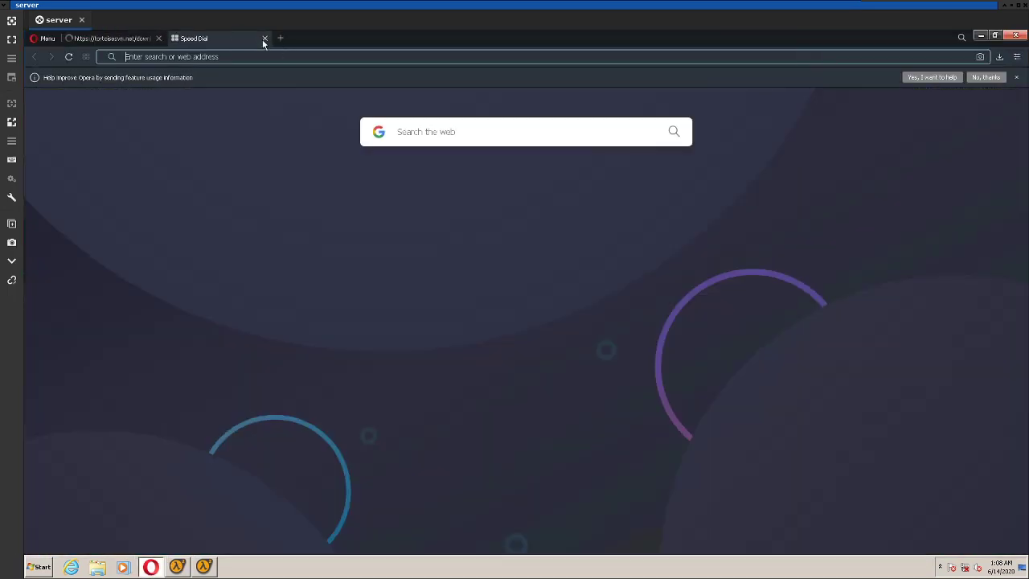
{"action": "left_click", "coordinate": [264, 39]}
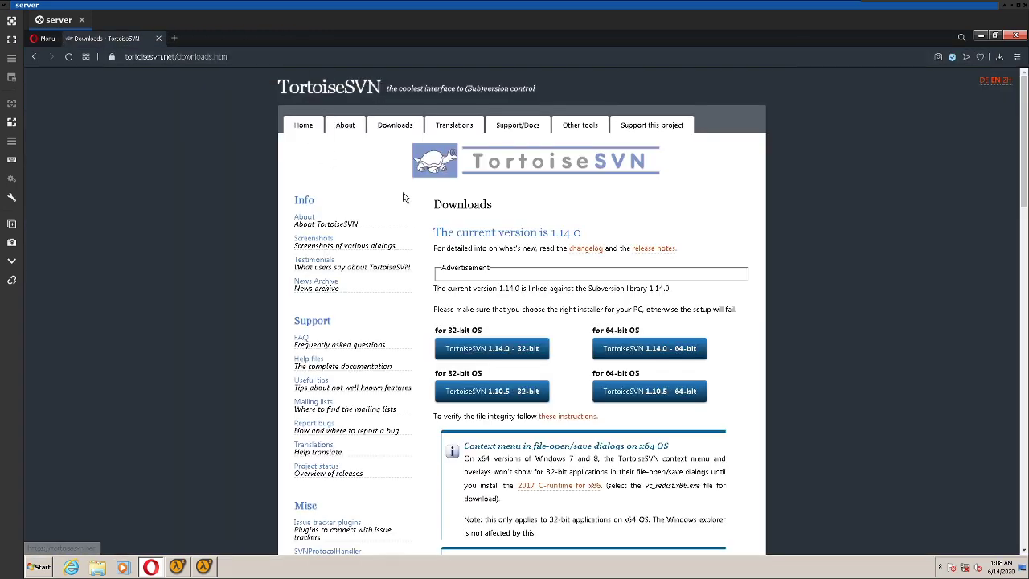
{"action": "double_click", "coordinate": [221, 57]}
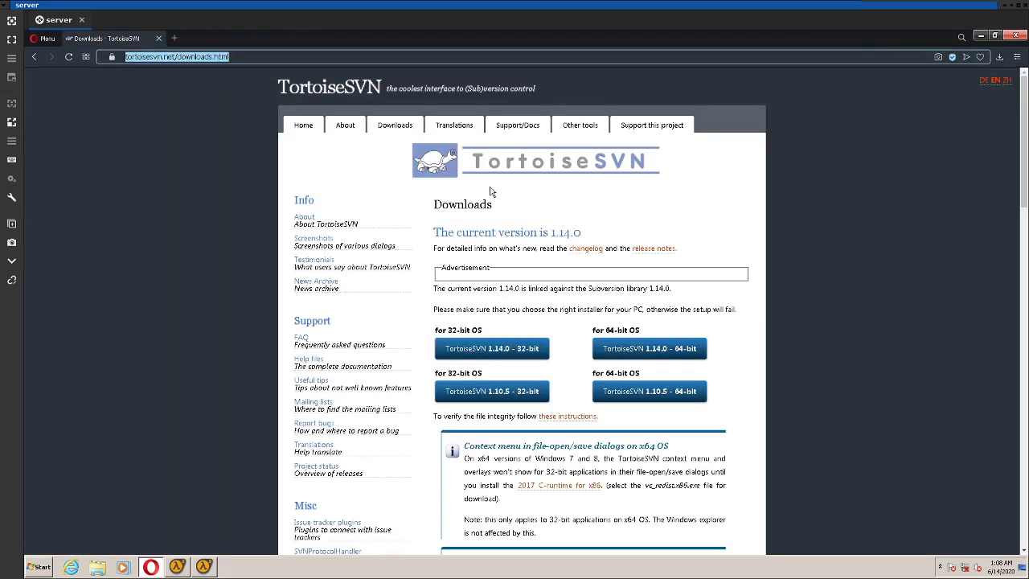
{"action": "left_click", "coordinate": [685, 226]}
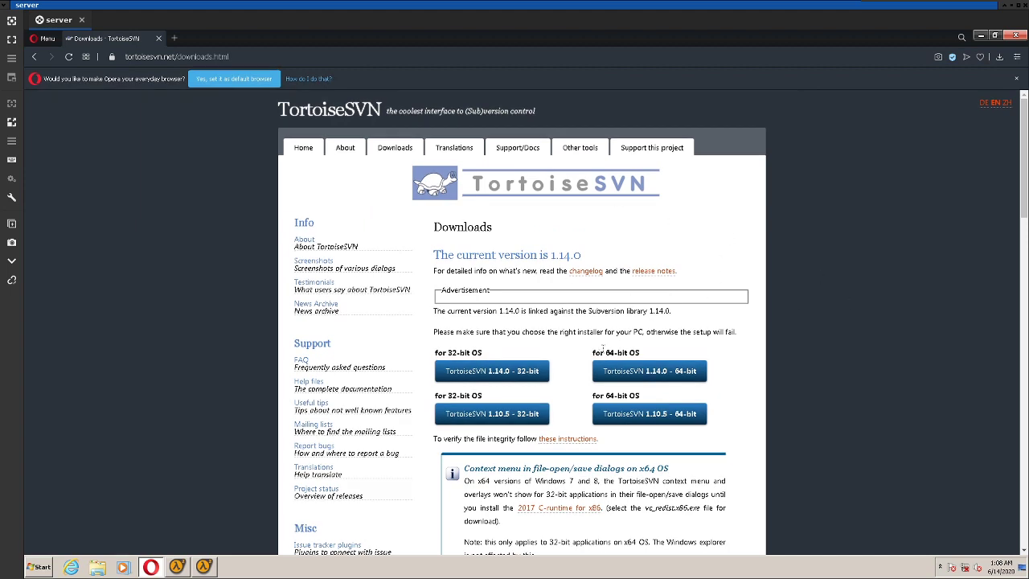
{"action": "left_click_drag", "start_coordinate": [599, 348], "coordinate": [640, 354]}
{"action": "left_click_drag", "start_coordinate": [442, 353], "coordinate": [472, 354]}
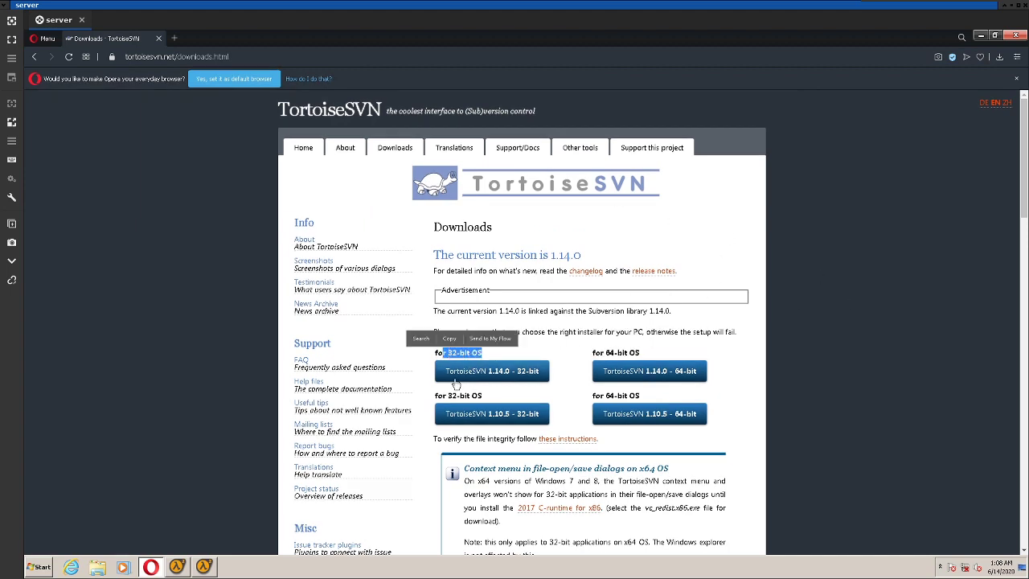
{"action": "left_click", "coordinate": [46, 569]}
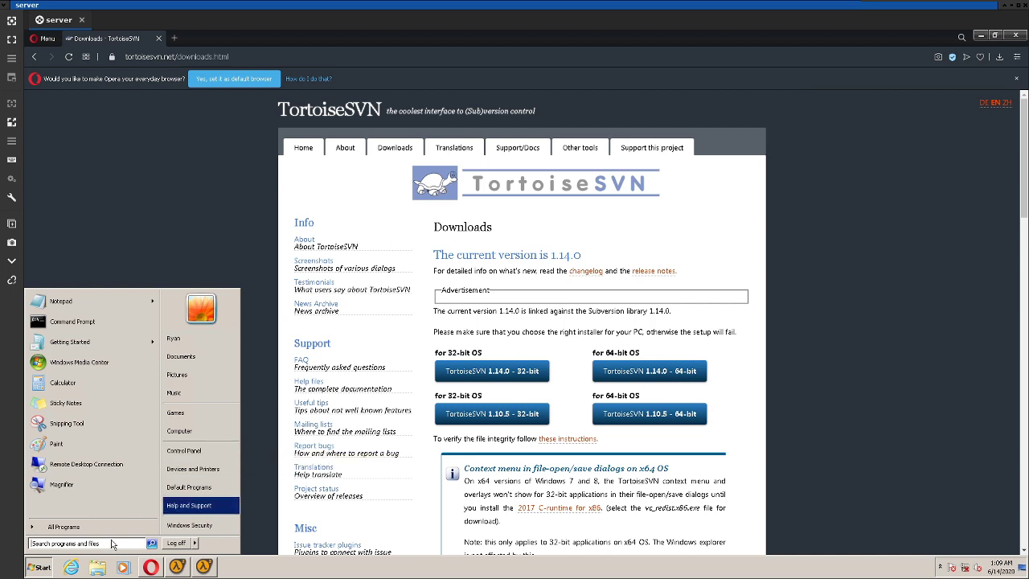
{"action": "right_click", "coordinate": [200, 434]}
{"action": "left_click", "coordinate": [234, 521]}
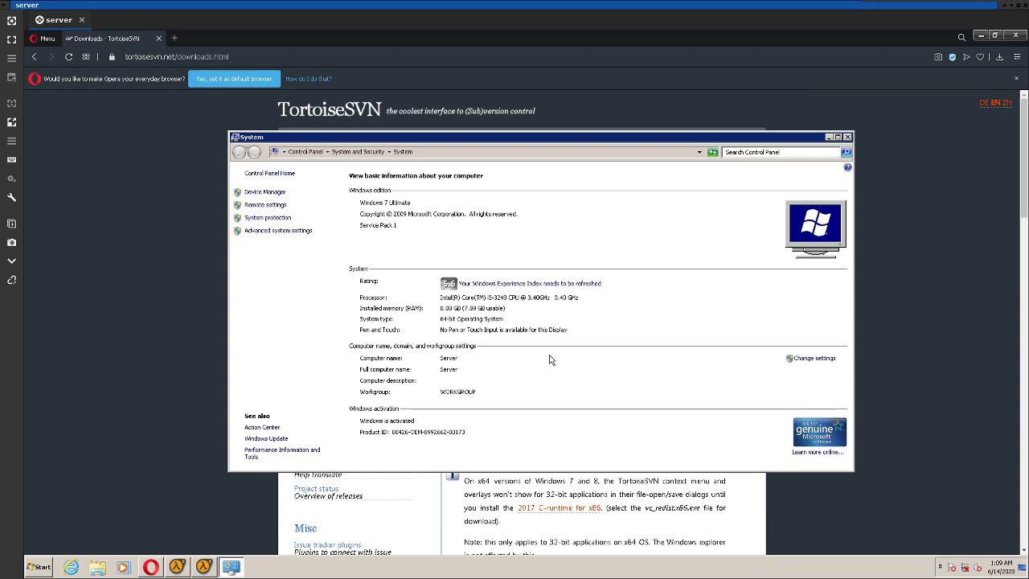
{"action": "left_click", "coordinate": [847, 137]}
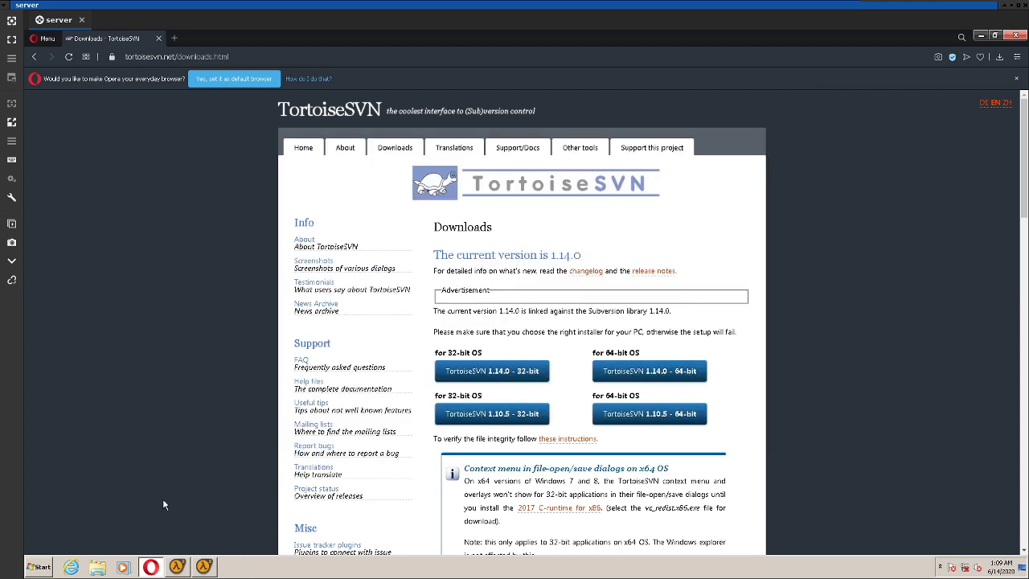
{"action": "left_click", "coordinate": [50, 566]}
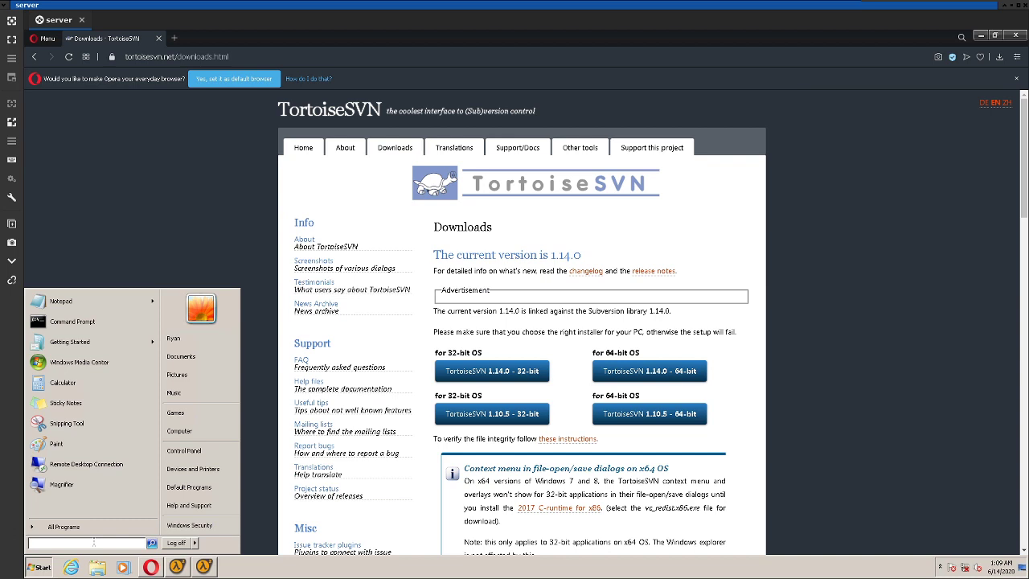
{"action": "type", "text": "this pc"}
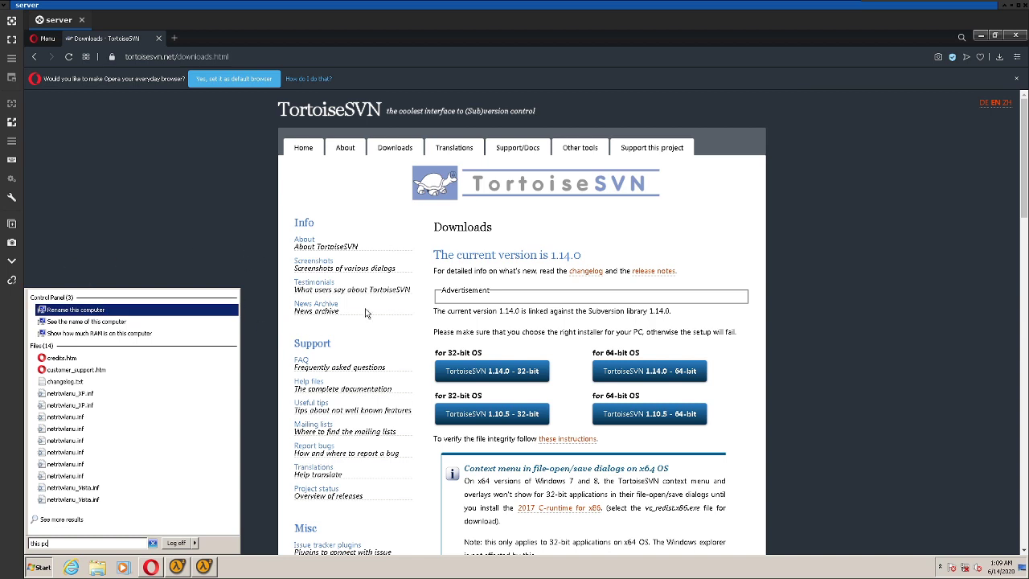
{"action": "left_click", "coordinate": [697, 231]}
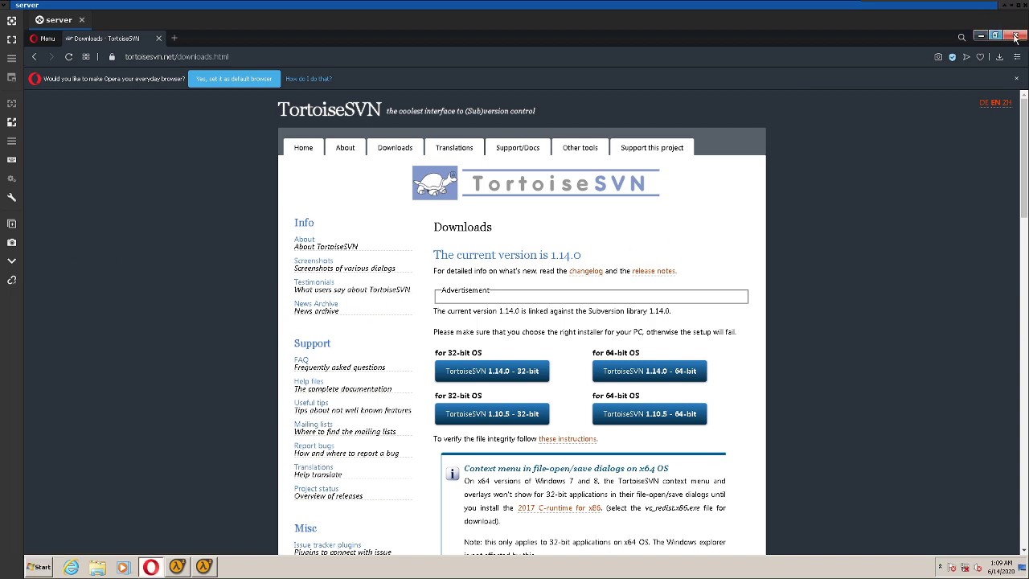
Close Opera and browse Explorer to C:\Program Files (x86)\Steam\steamapps\sourcemods
{"action": "left_click", "coordinate": [1016, 37]}
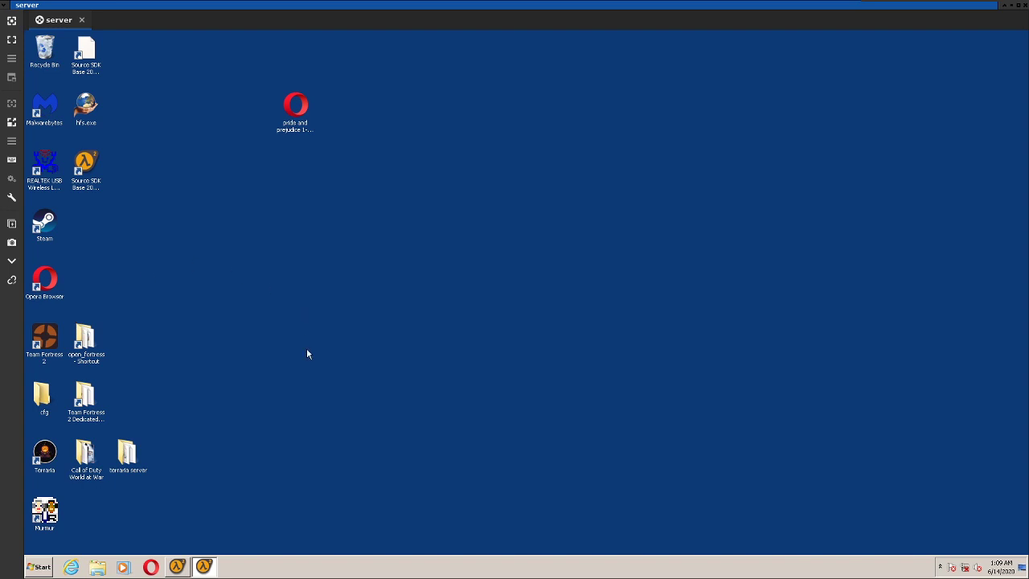
{"action": "left_click", "coordinate": [98, 568]}
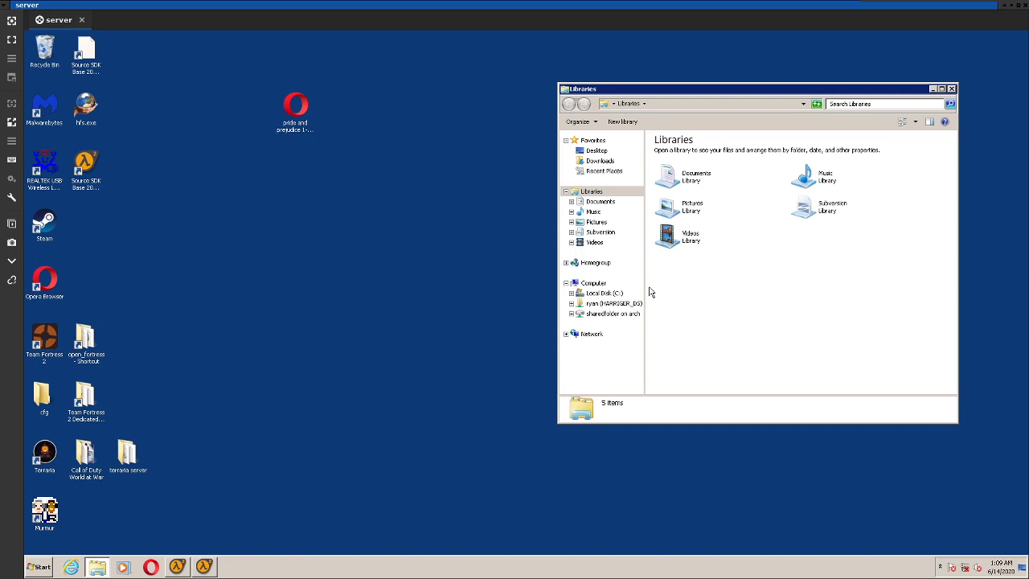
{"action": "left_click", "coordinate": [595, 284]}
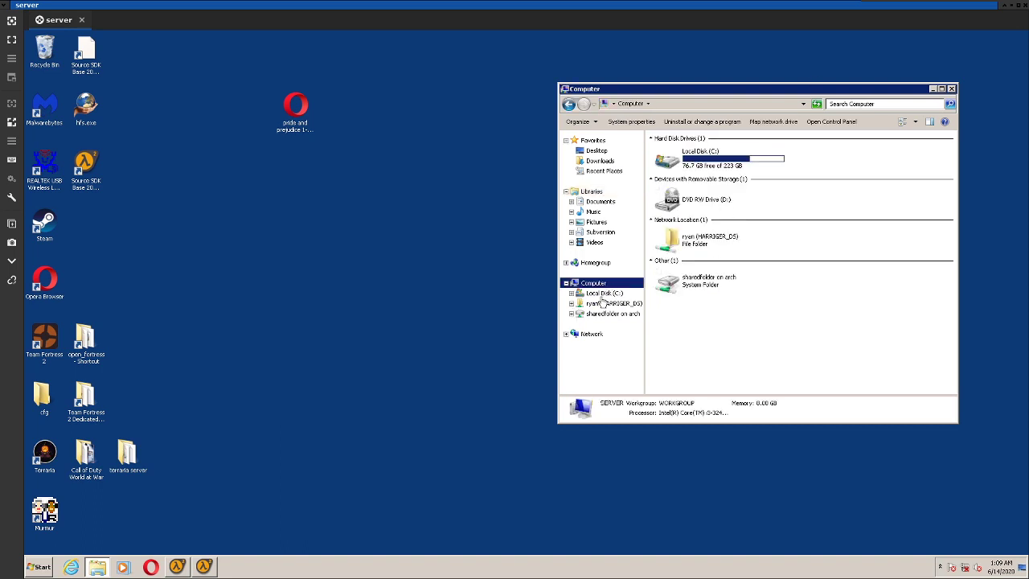
{"action": "double_click", "coordinate": [698, 165]}
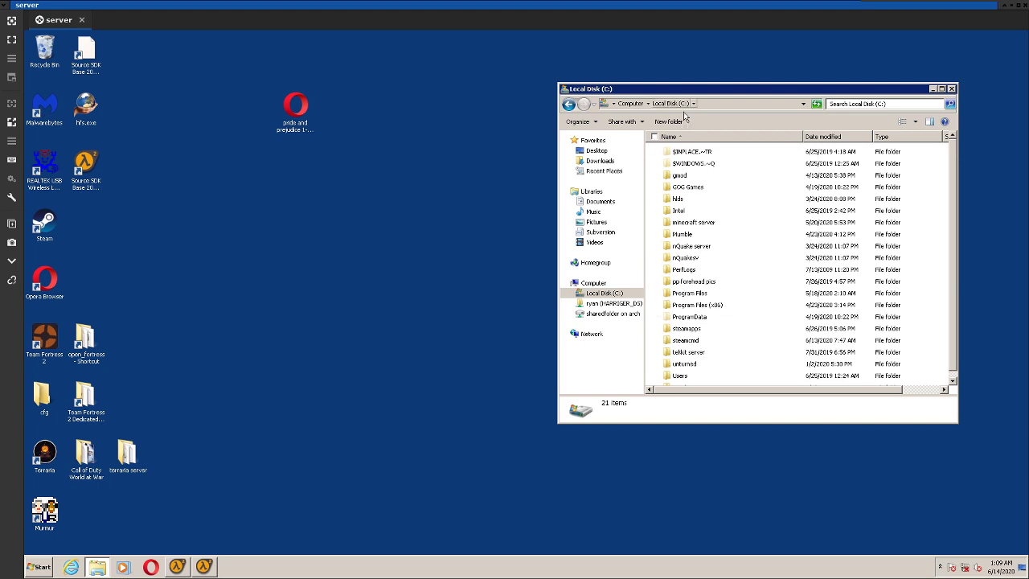
{"action": "double_click", "coordinate": [697, 308]}
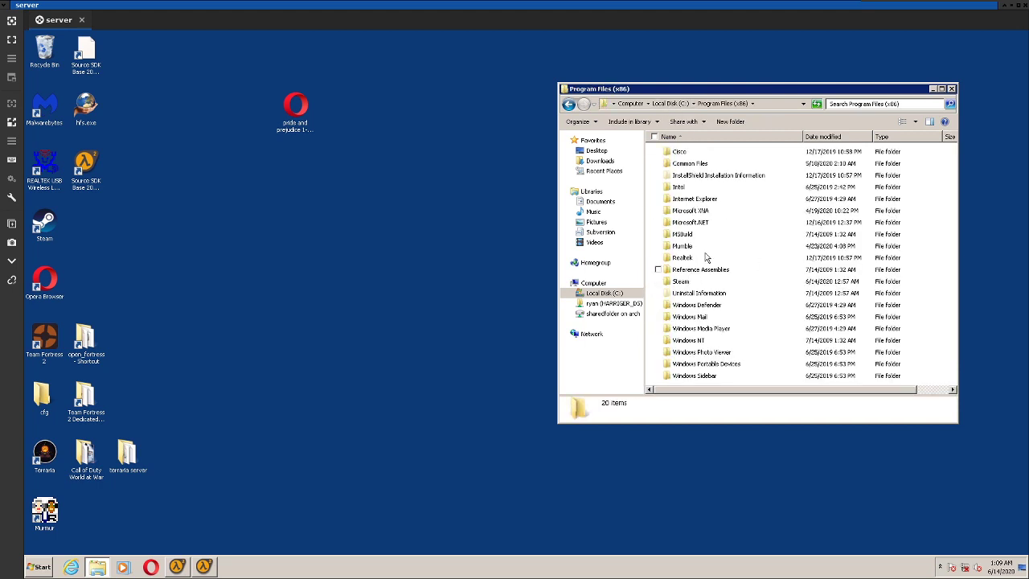
{"action": "double_click", "coordinate": [696, 282]}
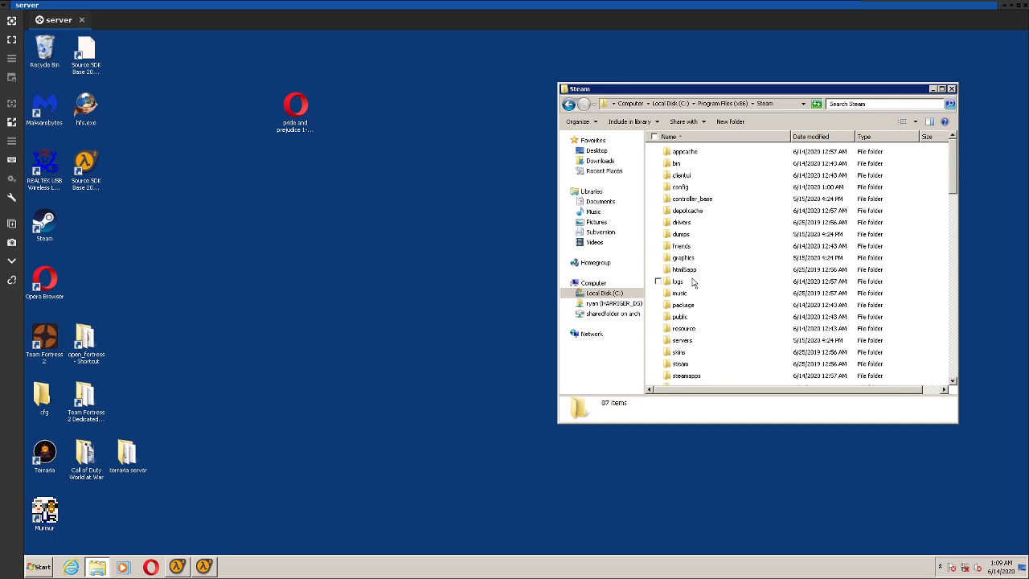
{"action": "scroll", "coordinate": [697, 320], "scroll_direction": "down", "scroll_amount": 2}
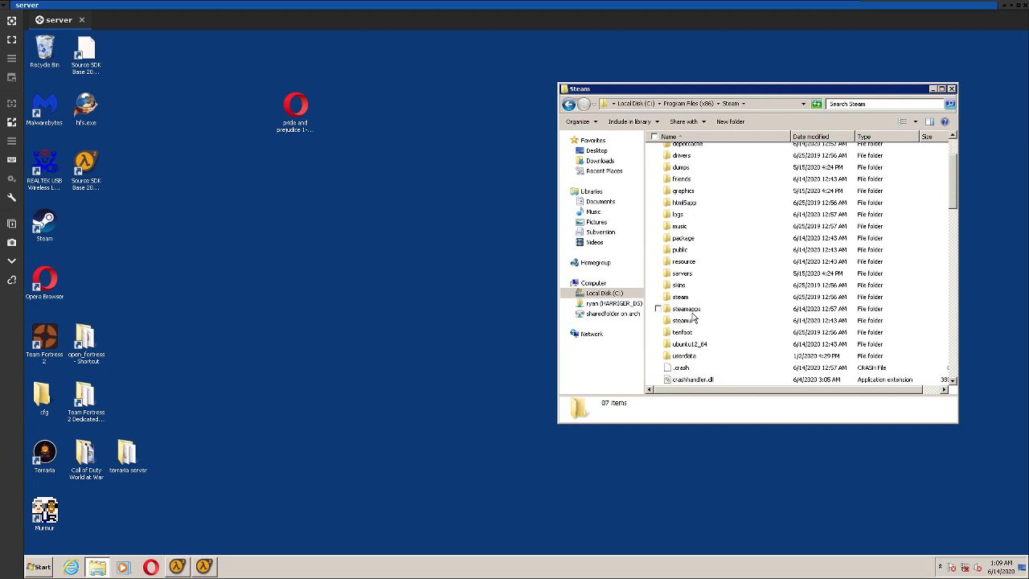
{"action": "double_click", "coordinate": [704, 311]}
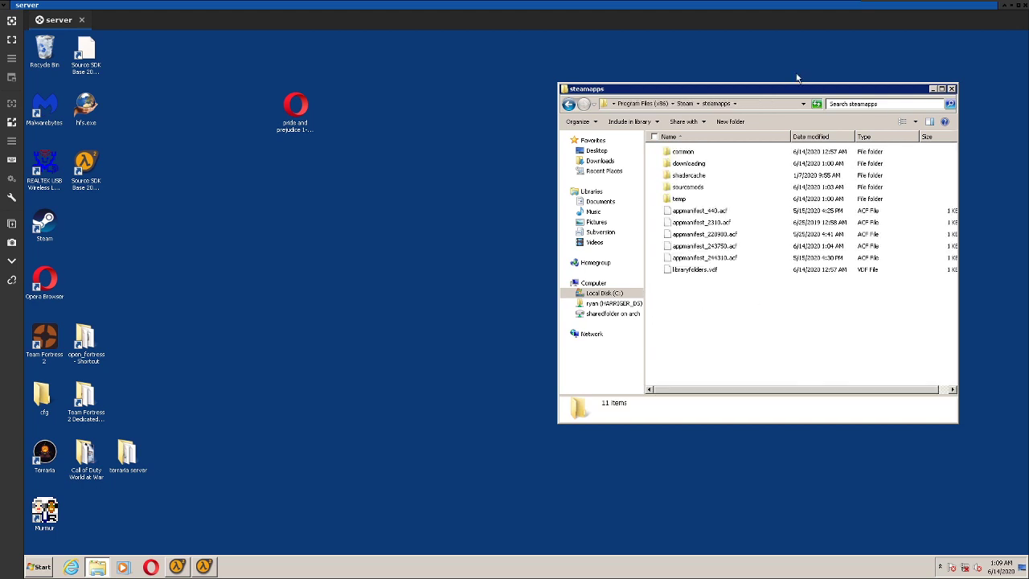
{"action": "double_click", "coordinate": [696, 188]}
{"action": "right_click", "coordinate": [696, 215]}
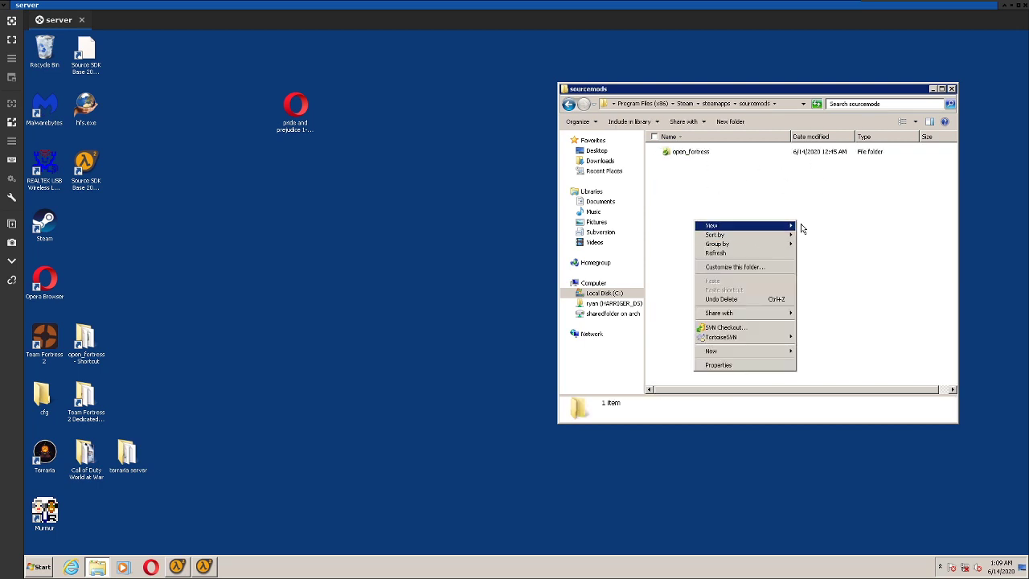
Create a new folder named 'aerthdfbv c' in sourcemods
{"action": "left_click", "coordinate": [712, 188]}
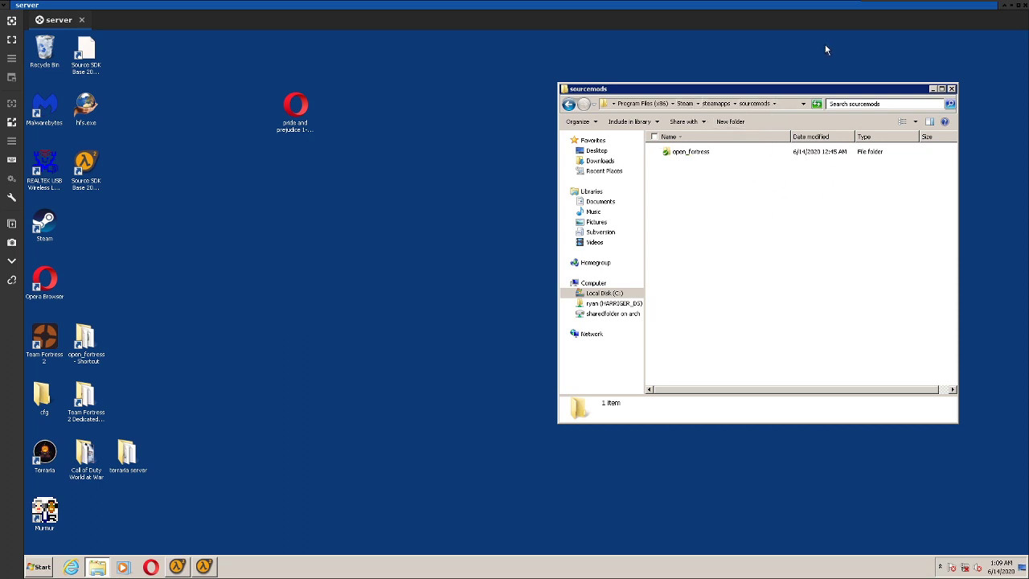
{"action": "left_click_drag", "start_coordinate": [813, 94], "coordinate": [720, 103]}
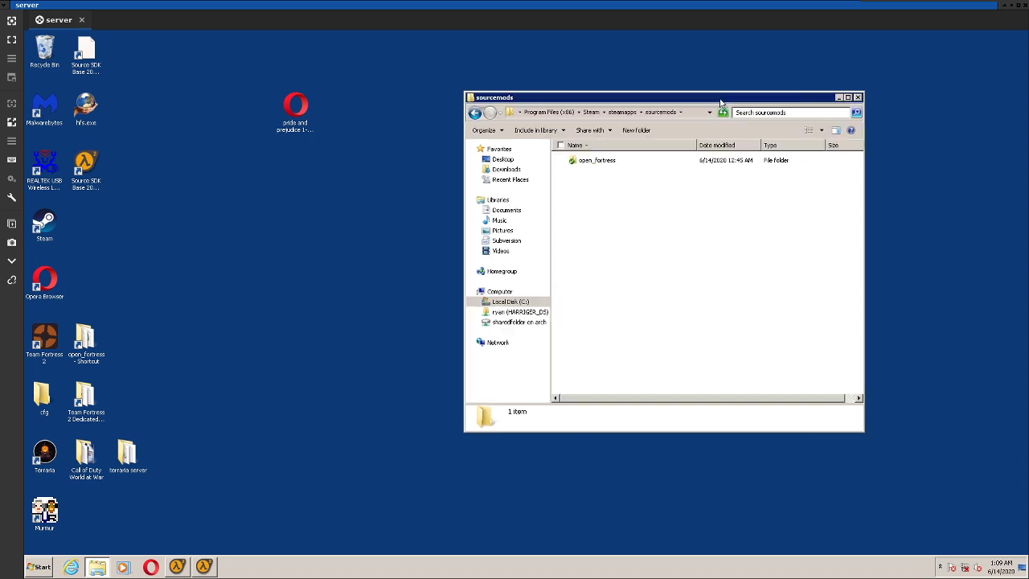
{"action": "right_click", "coordinate": [621, 223]}
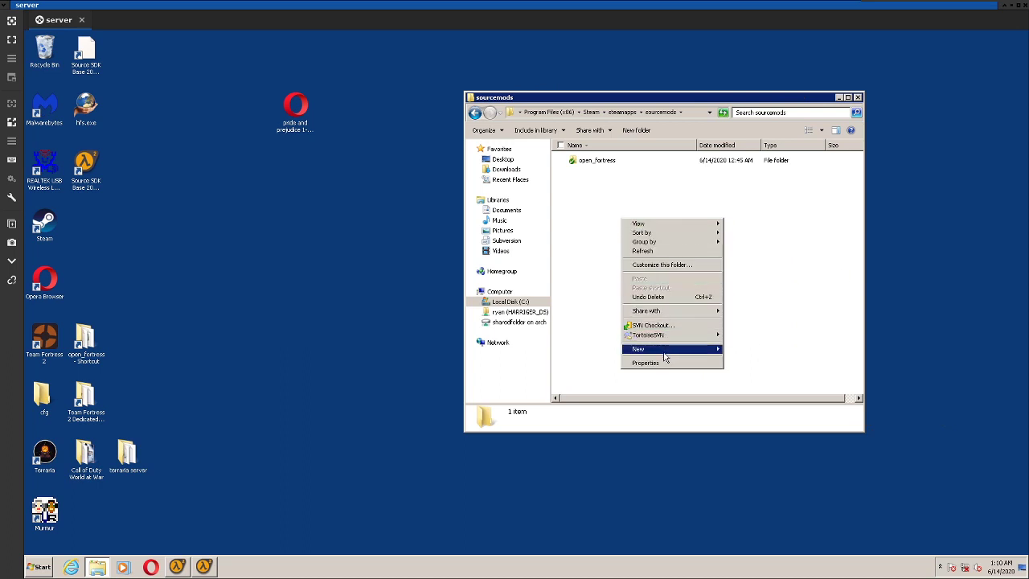
{"action": "mouse_move", "coordinate": [675, 353]}
{"action": "left_click", "coordinate": [804, 351]}
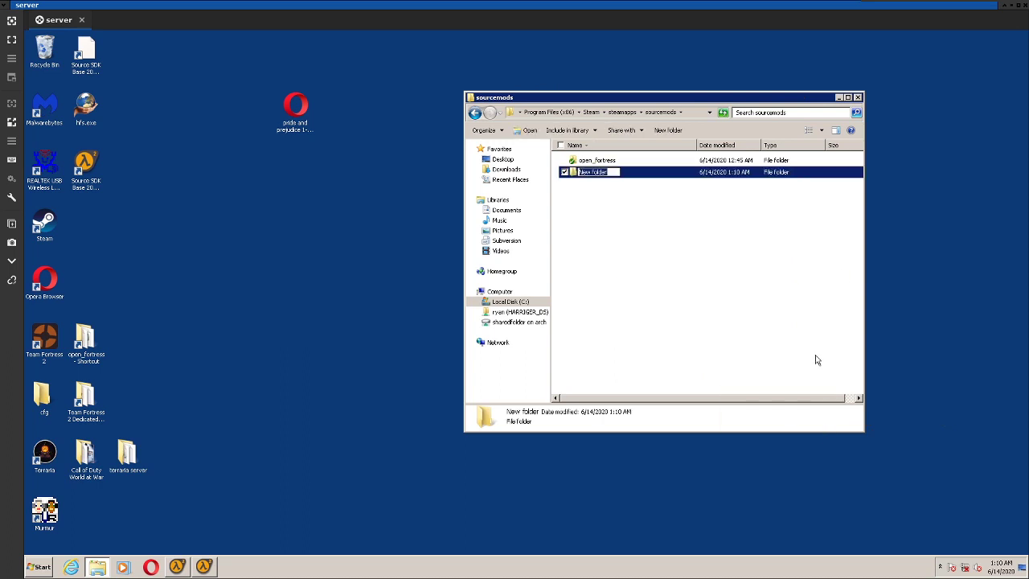
{"action": "type", "text": "aerthdfbv c"}
{"action": "key", "text": "Return"}
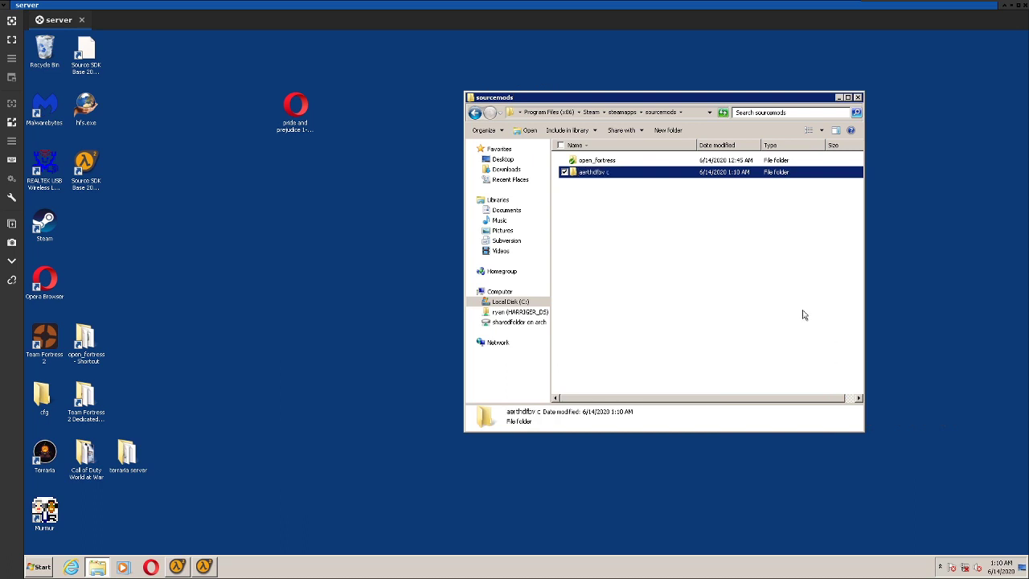
Select the open_fortress folder, then clear the selection
{"action": "left_click", "coordinate": [666, 209]}
{"action": "left_click", "coordinate": [705, 160]}
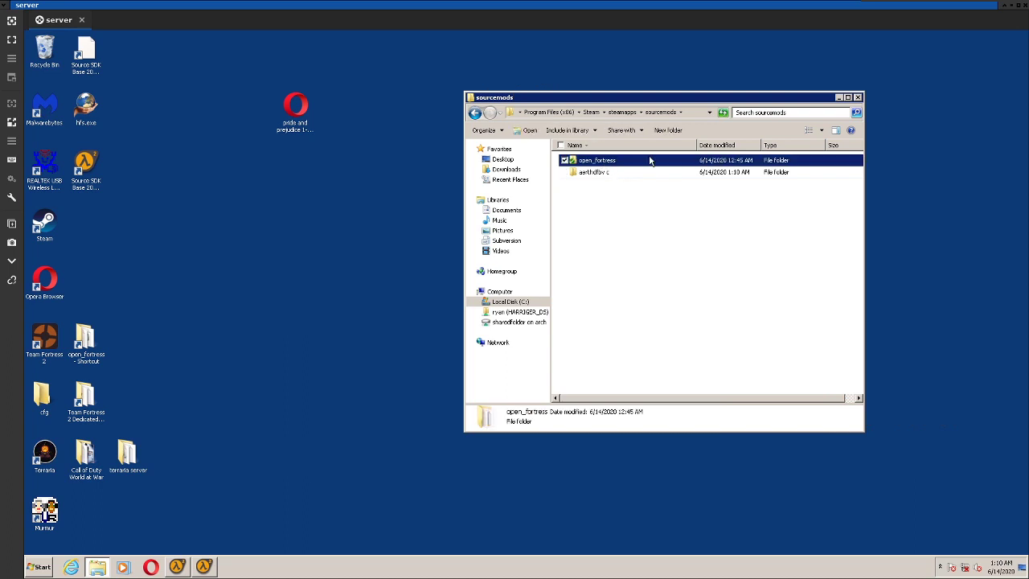
{"action": "left_click", "coordinate": [624, 187]}
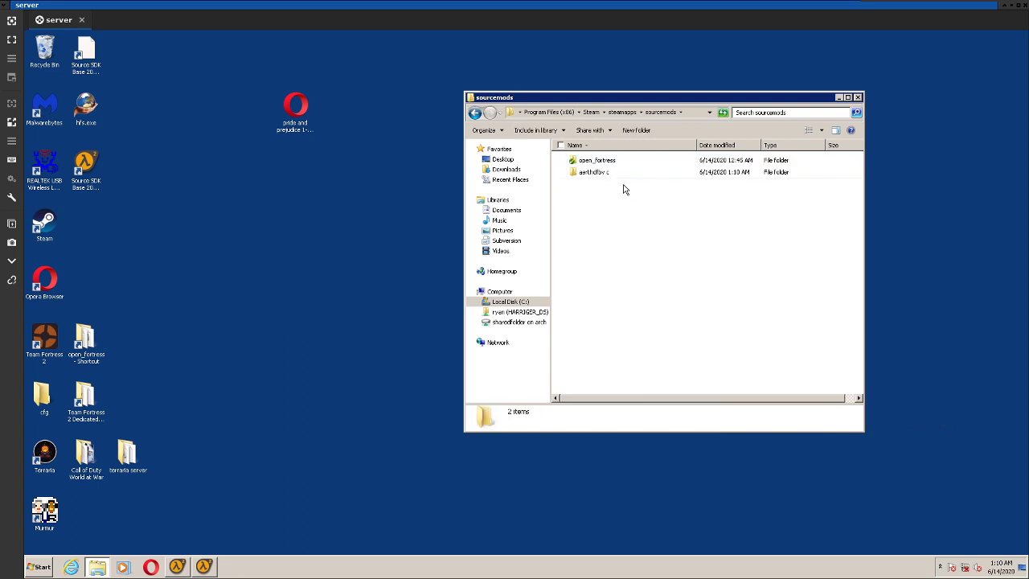
Bring up and dismiss the context menus for aerthdfbv c and open_fortress
{"action": "right_click", "coordinate": [594, 175]}
{"action": "left_click", "coordinate": [777, 230]}
{"action": "right_click", "coordinate": [594, 162]}
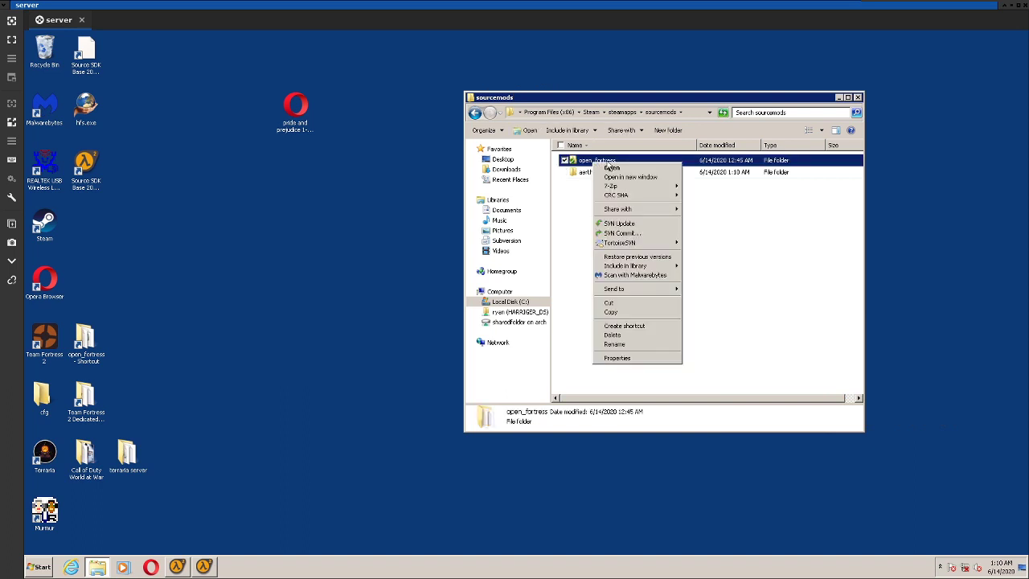
{"action": "left_click", "coordinate": [580, 214]}
Start an SVN Checkout into aerthdfbv c, reposition the dialog, then cancel it
{"action": "right_click", "coordinate": [586, 172]}
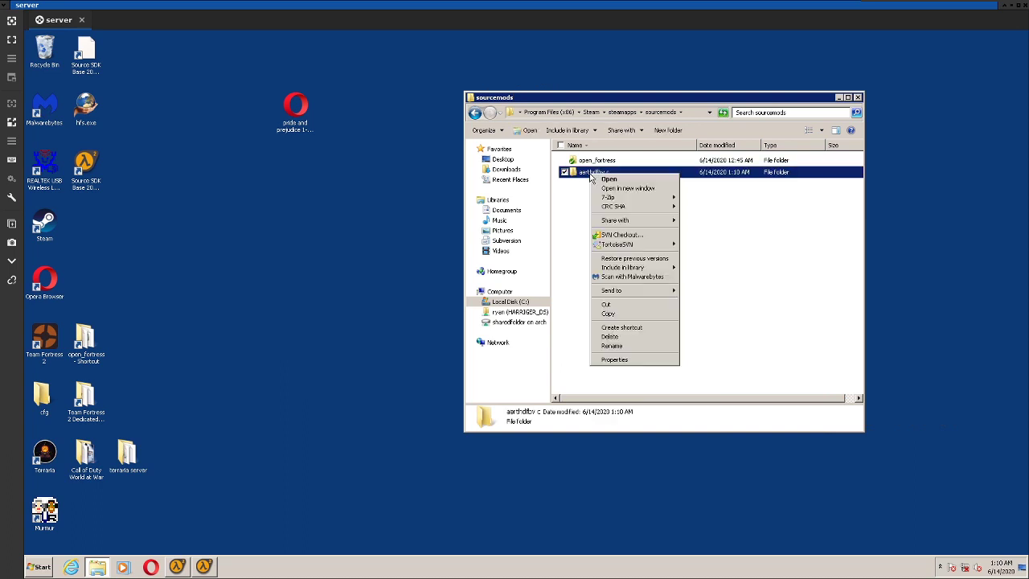
{"action": "left_click", "coordinate": [623, 235]}
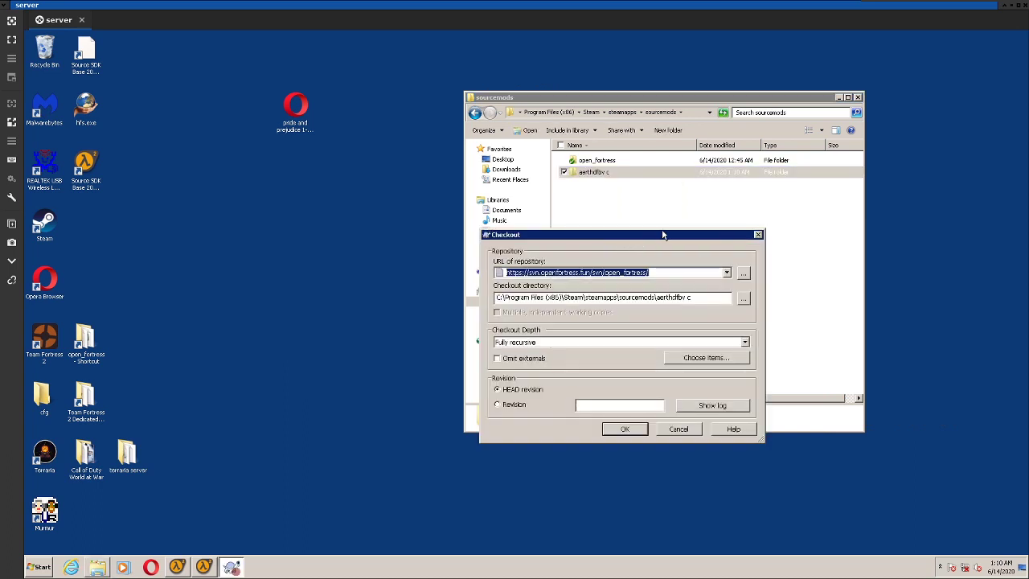
{"action": "left_click_drag", "start_coordinate": [662, 235], "coordinate": [787, 237]}
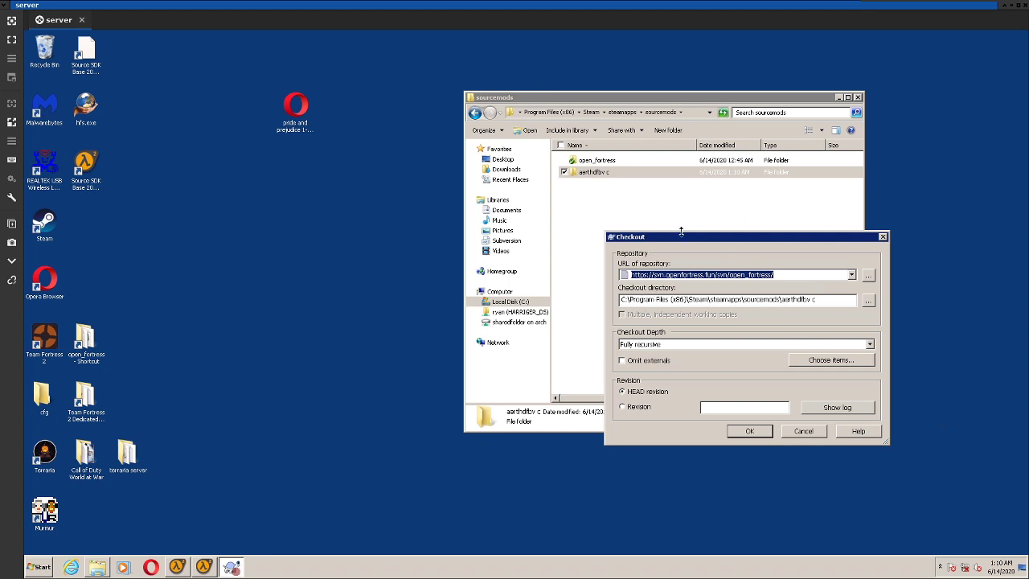
{"action": "left_click_drag", "start_coordinate": [665, 230], "coordinate": [661, 211]}
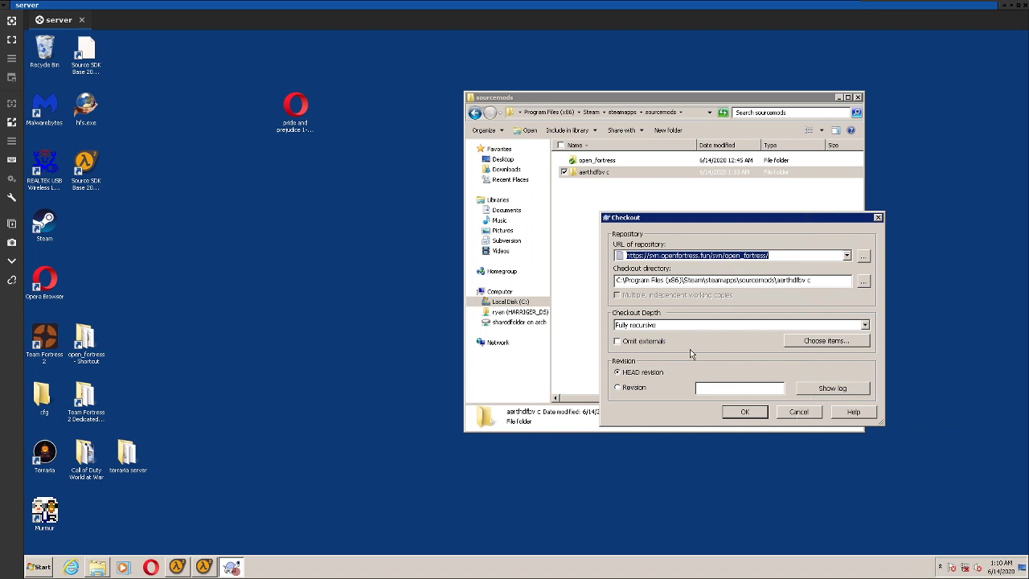
{"action": "left_click", "coordinate": [797, 417]}
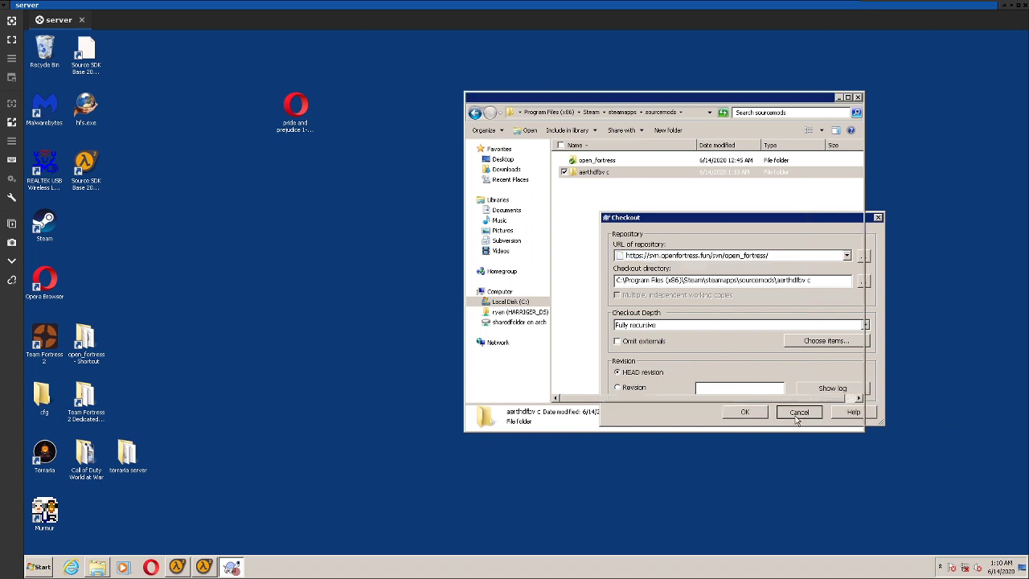
Delete the aerthdfbv c folder to the Recycle Bin
{"action": "key", "text": "Delete"}
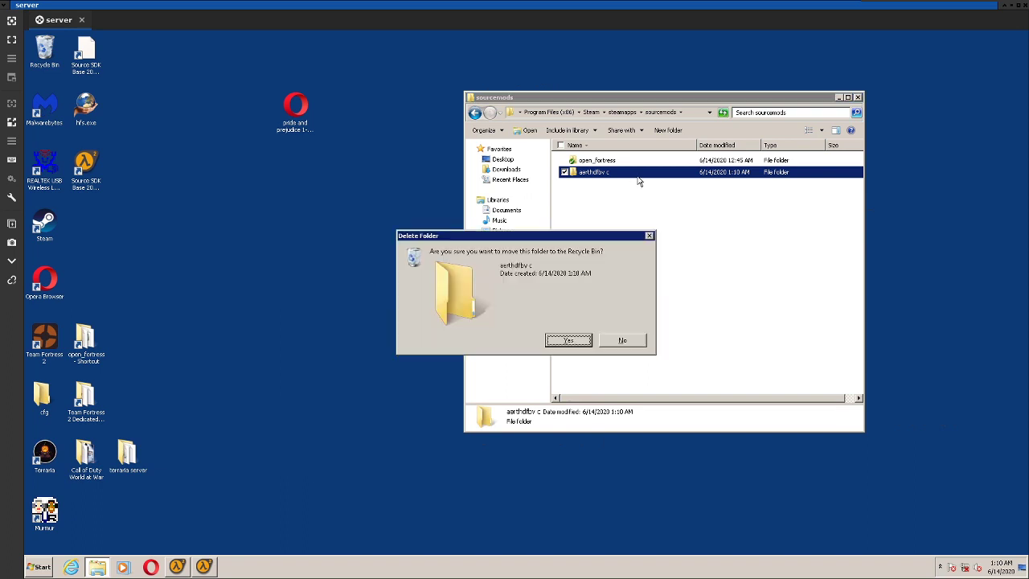
{"action": "left_click", "coordinate": [567, 343]}
{"action": "right_click", "coordinate": [628, 165]}
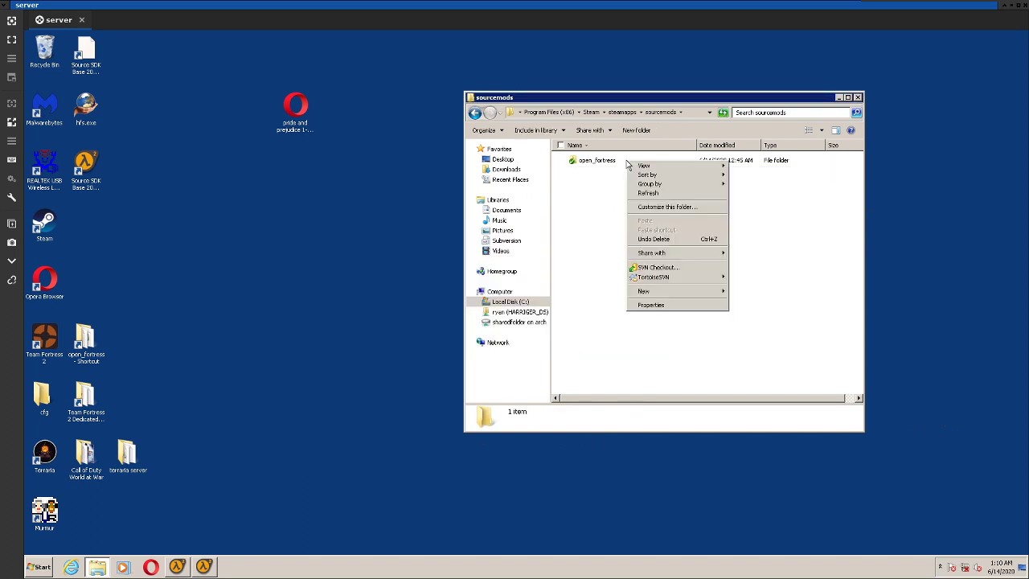
{"action": "left_click", "coordinate": [605, 164]}
Open TortoiseSVN Clean up on open_fortress, cancel it, and close the sourcemods window
{"action": "right_click", "coordinate": [604, 162]}
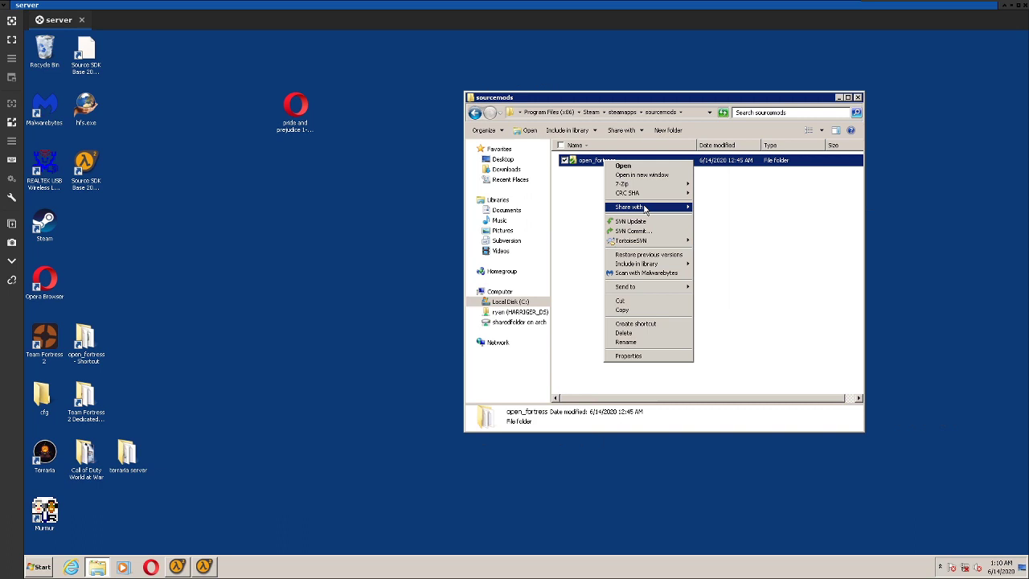
{"action": "mouse_move", "coordinate": [641, 244]}
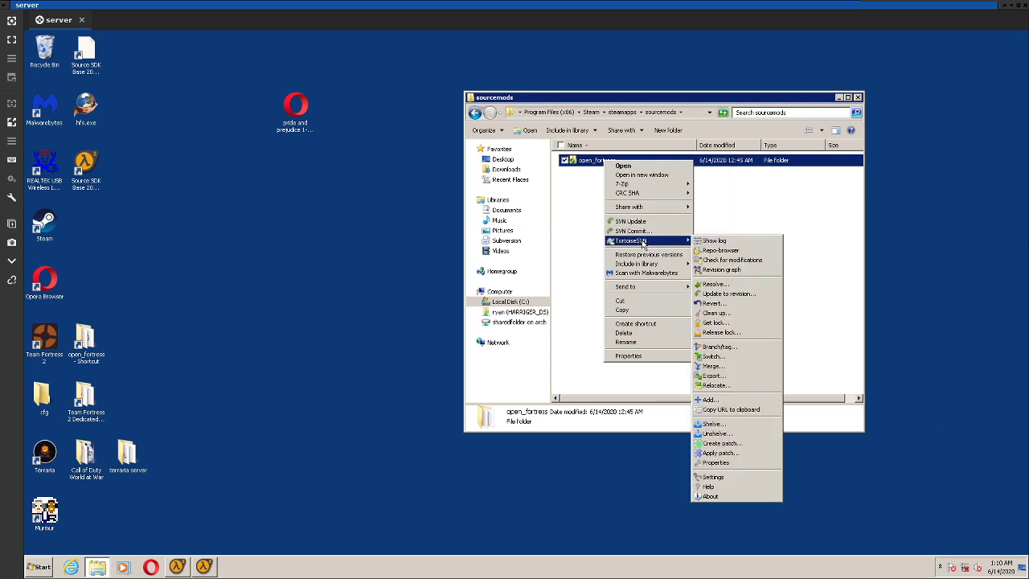
{"action": "left_click", "coordinate": [593, 184]}
{"action": "right_click", "coordinate": [580, 161]}
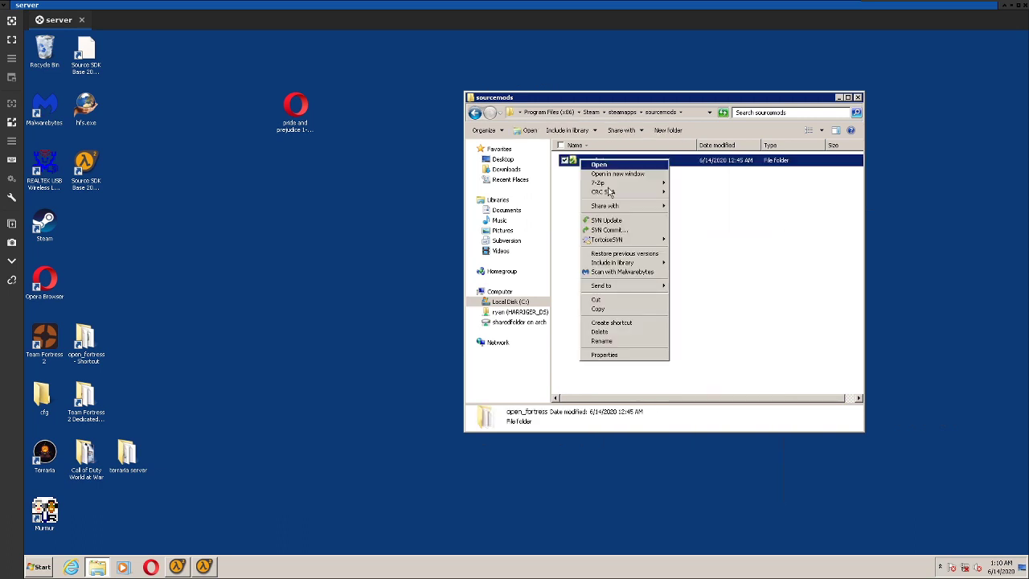
{"action": "mouse_move", "coordinate": [633, 244]}
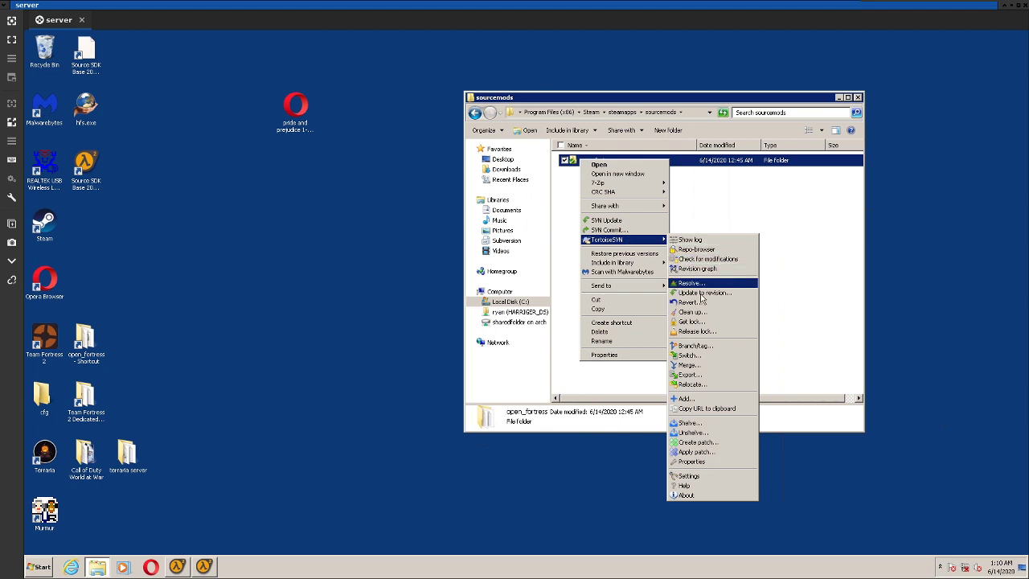
{"action": "left_click", "coordinate": [696, 314]}
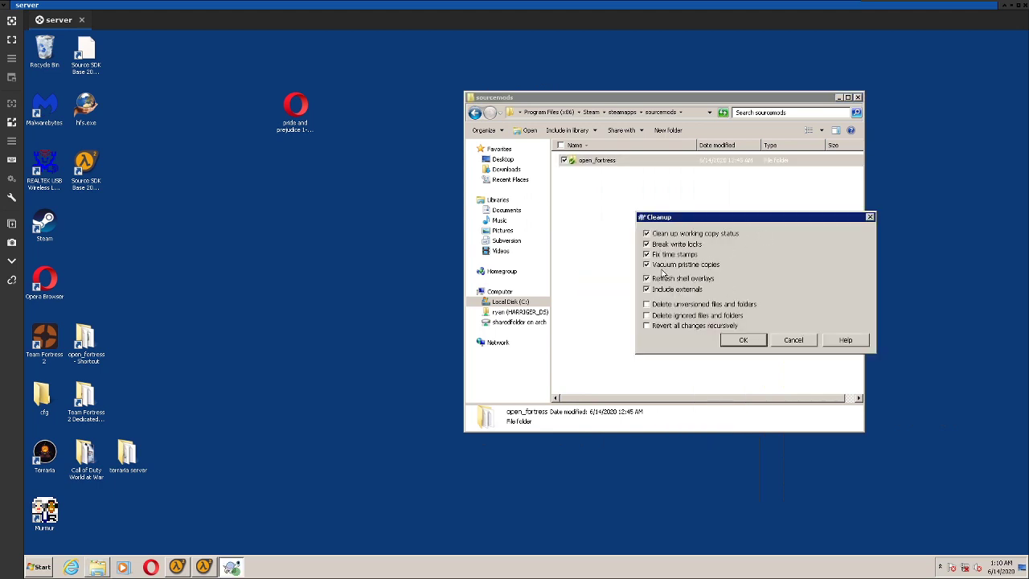
{"action": "left_click", "coordinate": [794, 340]}
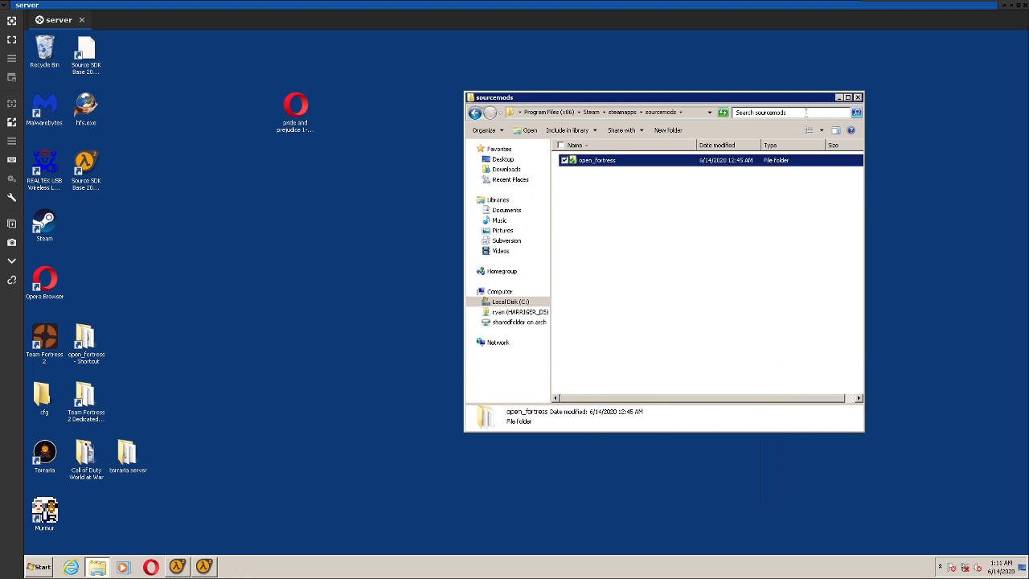
{"action": "mouse_move", "coordinate": [787, 102]}
{"action": "left_mouse_down"}
{"action": "mouse_move", "coordinate": [505, 109]}
{"action": "mouse_move", "coordinate": [690, 180]}
{"action": "mouse_move", "coordinate": [754, 103]}
{"action": "mouse_move", "coordinate": [782, 93]}
{"action": "left_mouse_up"}
{"action": "left_click", "coordinate": [844, 88]}
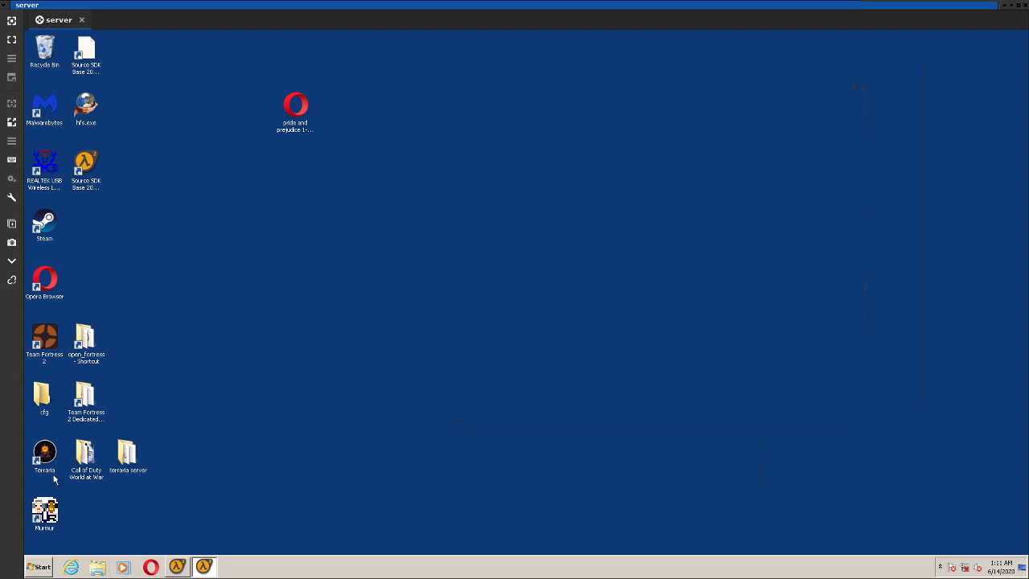
Launch Steam, toggle the Tools filter off and on, and select Source SDK Base 2013 Multiplayer
{"action": "double_click", "coordinate": [49, 226]}
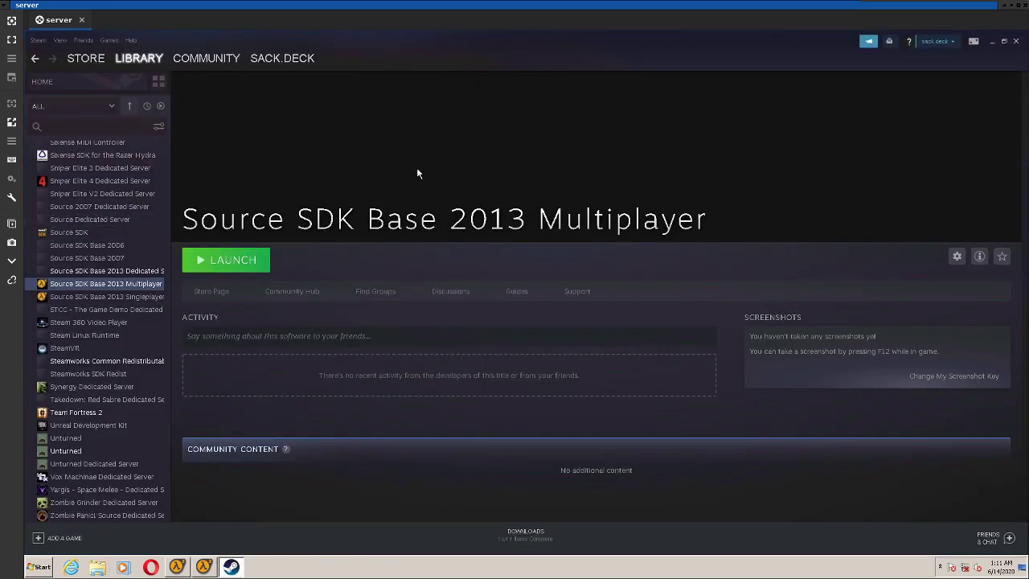
{"action": "left_click", "coordinate": [79, 108]}
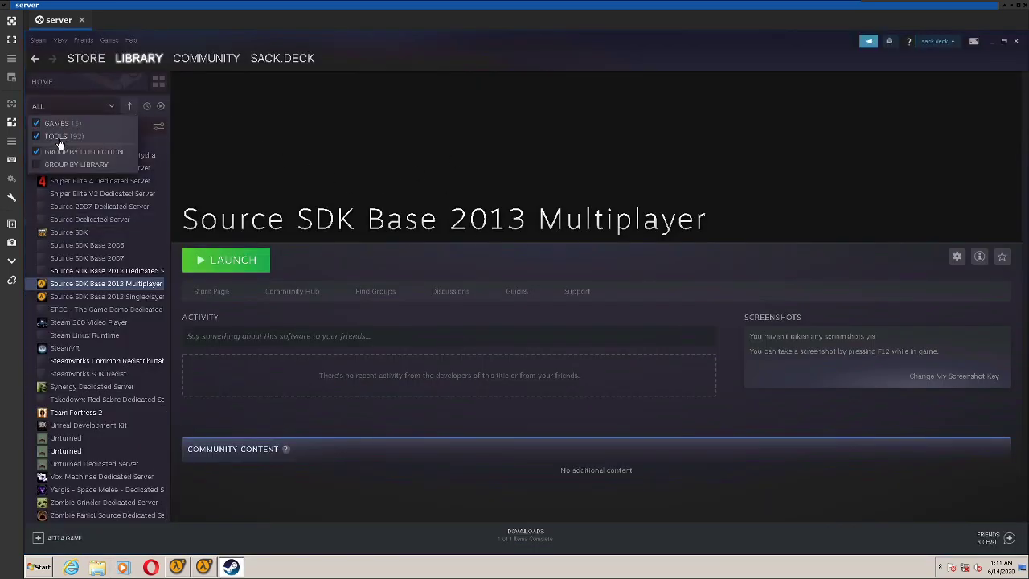
{"action": "left_click", "coordinate": [57, 137]}
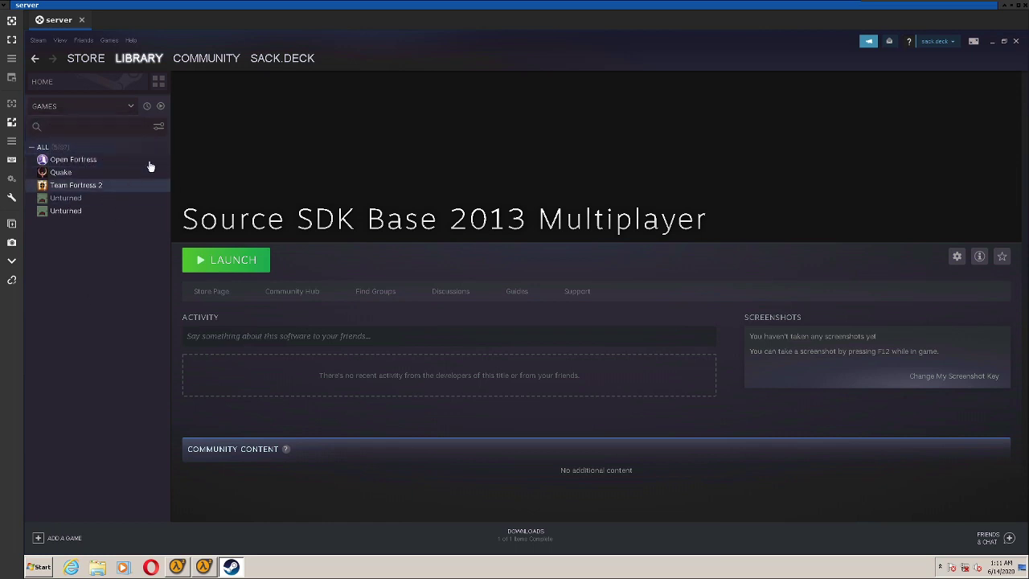
{"action": "left_click", "coordinate": [124, 109]}
{"action": "left_click", "coordinate": [127, 107]}
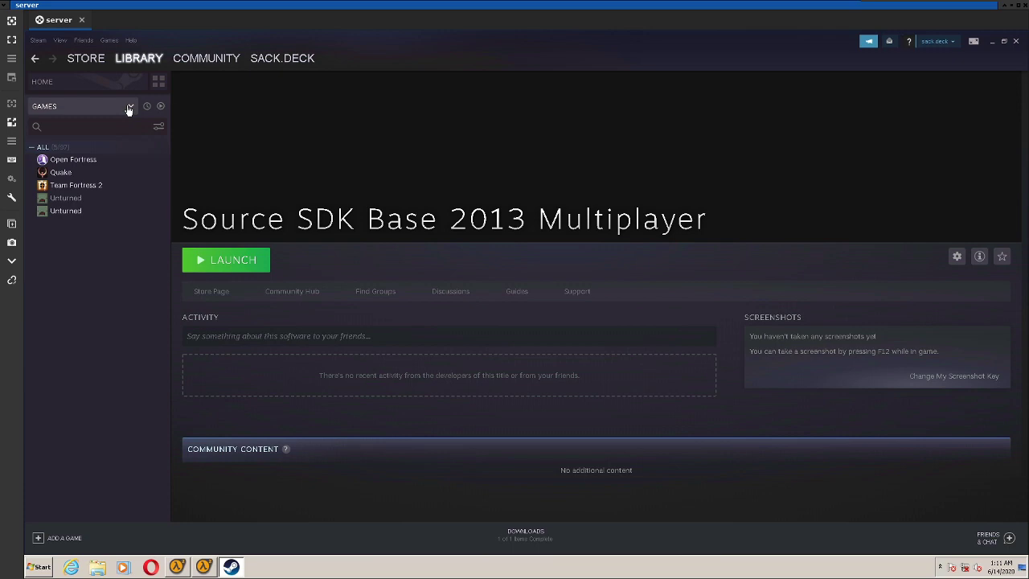
{"action": "left_click", "coordinate": [66, 110]}
{"action": "left_click", "coordinate": [52, 139]}
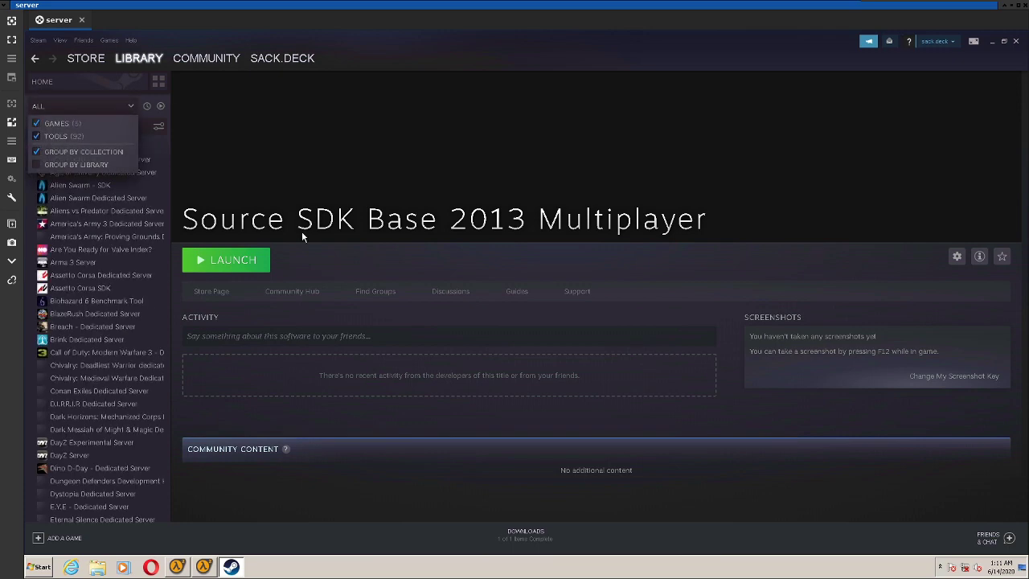
{"action": "left_click", "coordinate": [239, 169]}
{"action": "scroll", "coordinate": [104, 279], "scroll_direction": "down", "scroll_amount": 10}
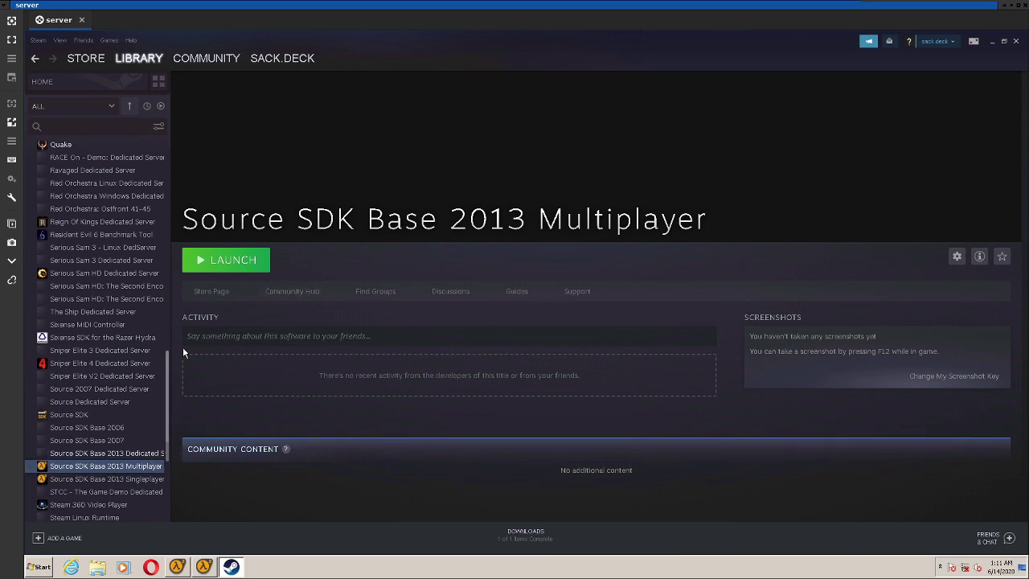
{"action": "left_click", "coordinate": [121, 470]}
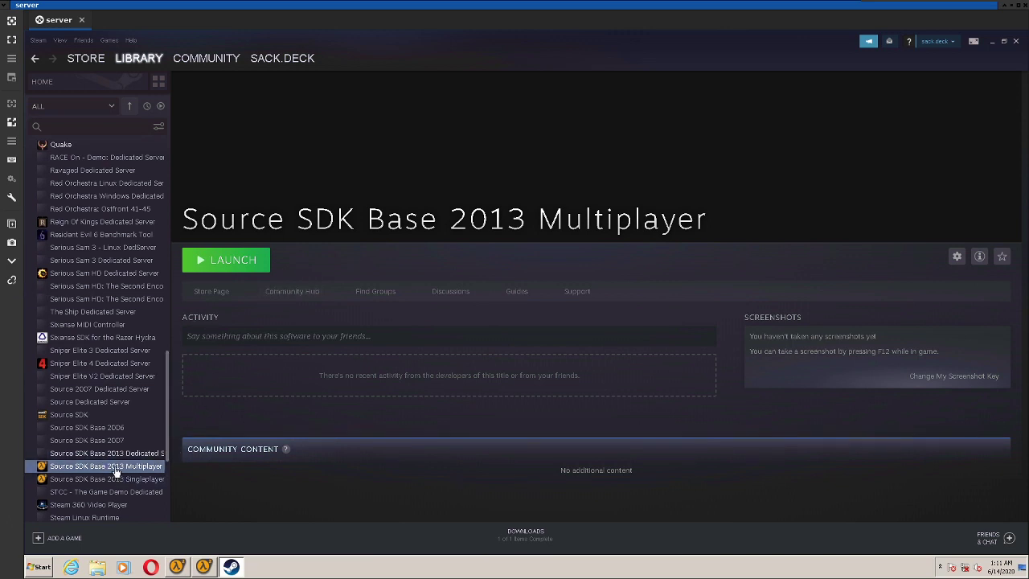
Clear all existing text from Source SDK Base 2013 Multiplayer's launch options
{"action": "right_click", "coordinate": [116, 470]}
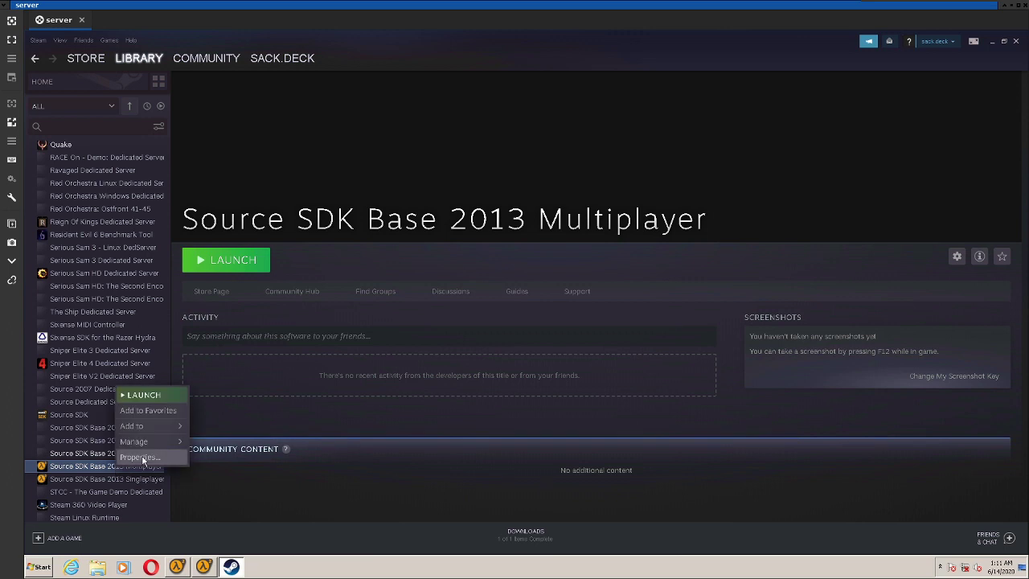
{"action": "left_click", "coordinate": [141, 457]}
{"action": "left_click", "coordinate": [442, 263]}
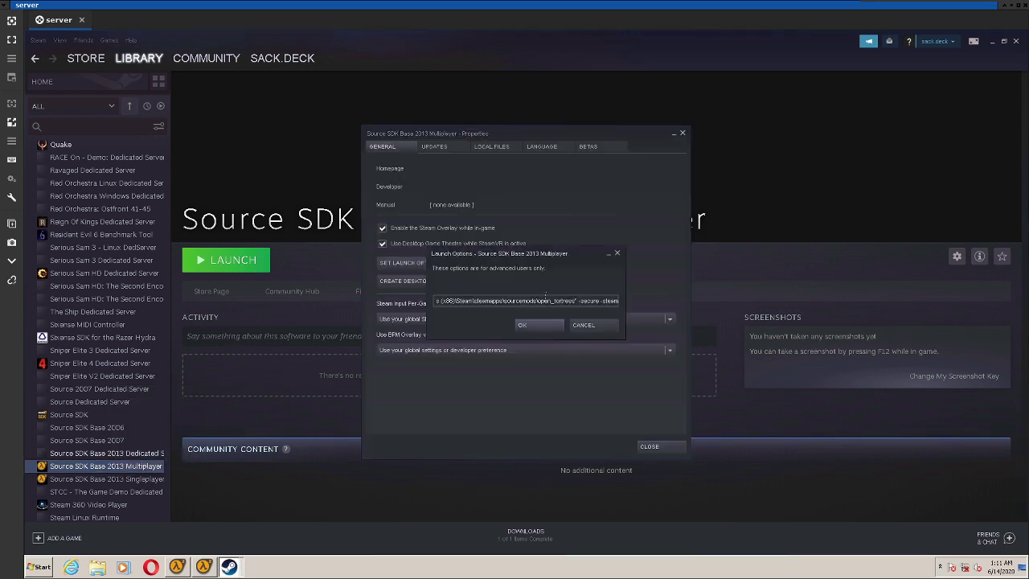
{"action": "key", "text": "ctrl+a"}
{"action": "key", "text": "BackSpace"}
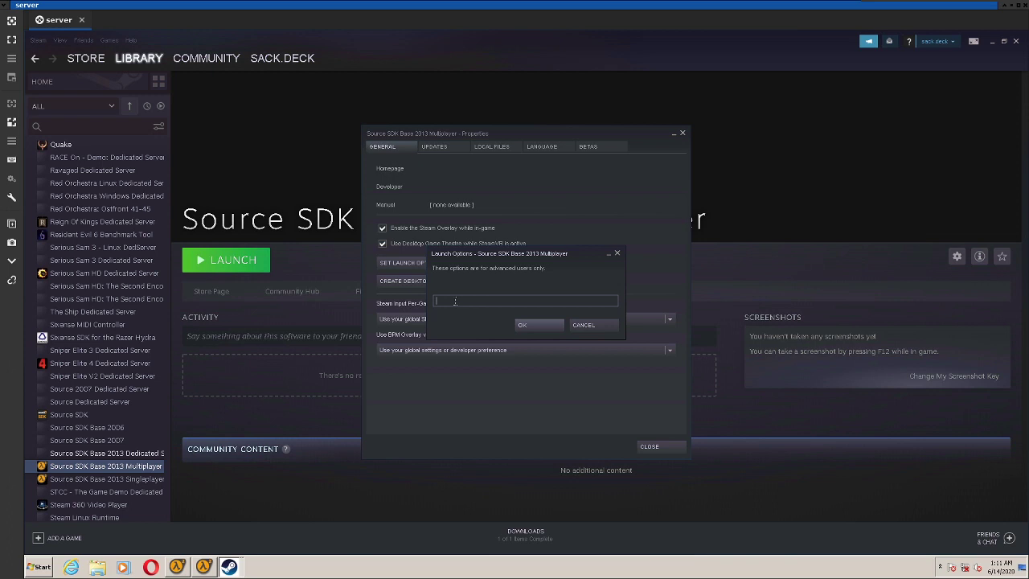
Close the Properties window, minimize Steam, and open a Windows Explorer window
{"action": "left_click_drag", "start_coordinate": [557, 252], "coordinate": [546, 235]}
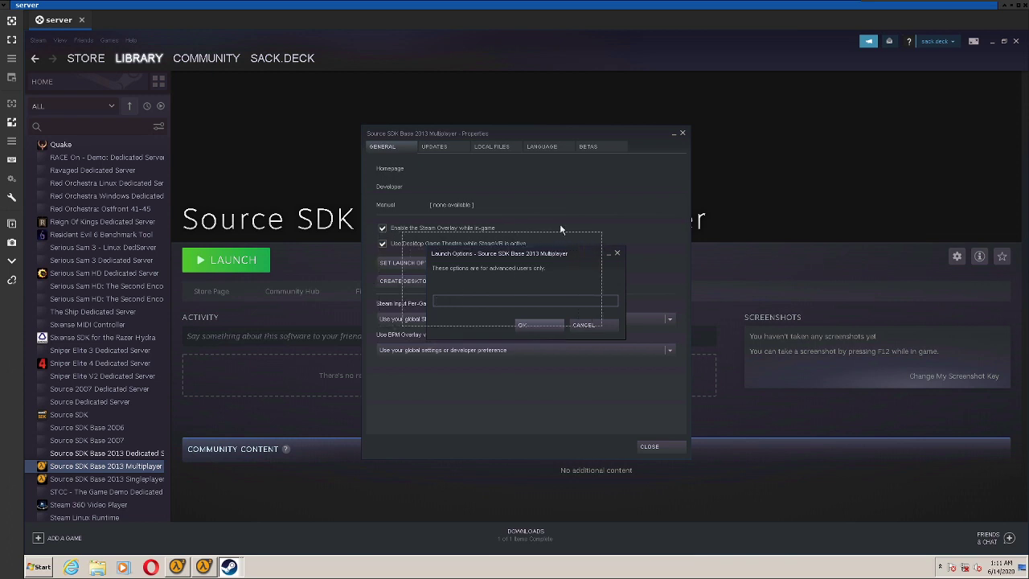
{"action": "left_click", "coordinate": [680, 135]}
{"action": "left_click", "coordinate": [993, 41]}
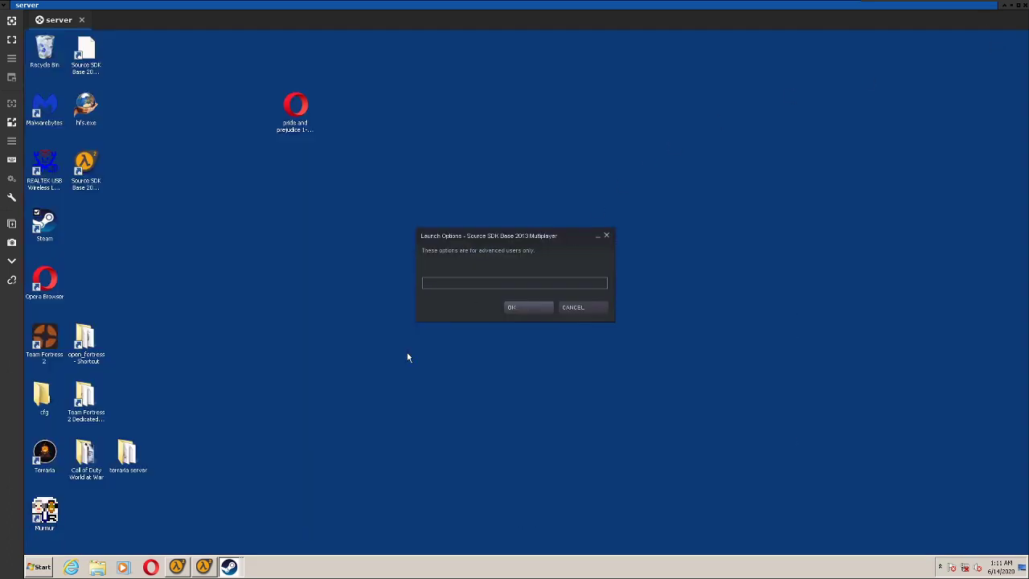
{"action": "left_click", "coordinate": [97, 567]}
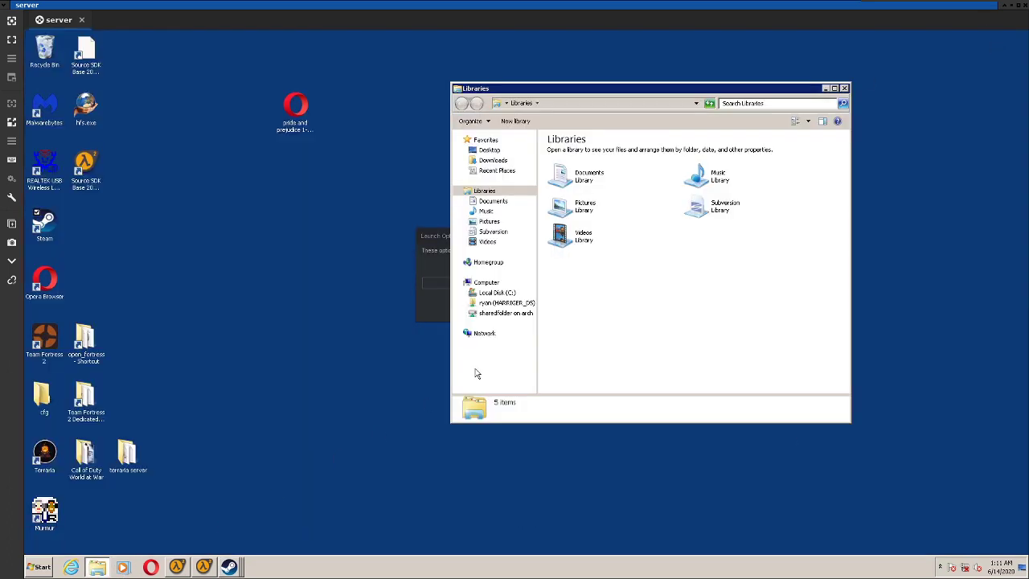
Browse from Local Disk (C:) to Steam\steamapps\sourcemods\open_fortress
{"action": "left_click", "coordinate": [480, 293]}
{"action": "double_click", "coordinate": [598, 310]}
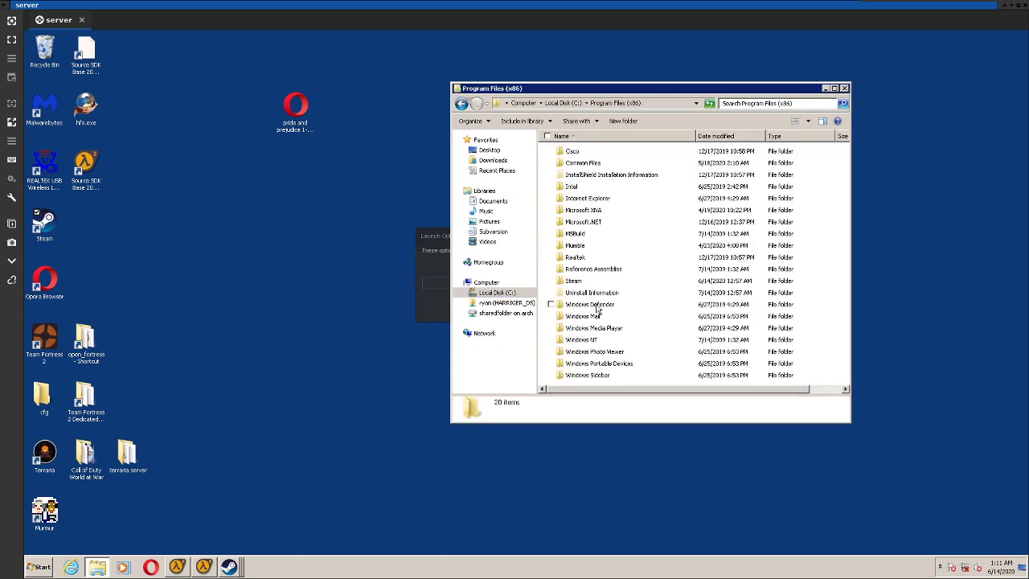
{"action": "double_click", "coordinate": [589, 283]}
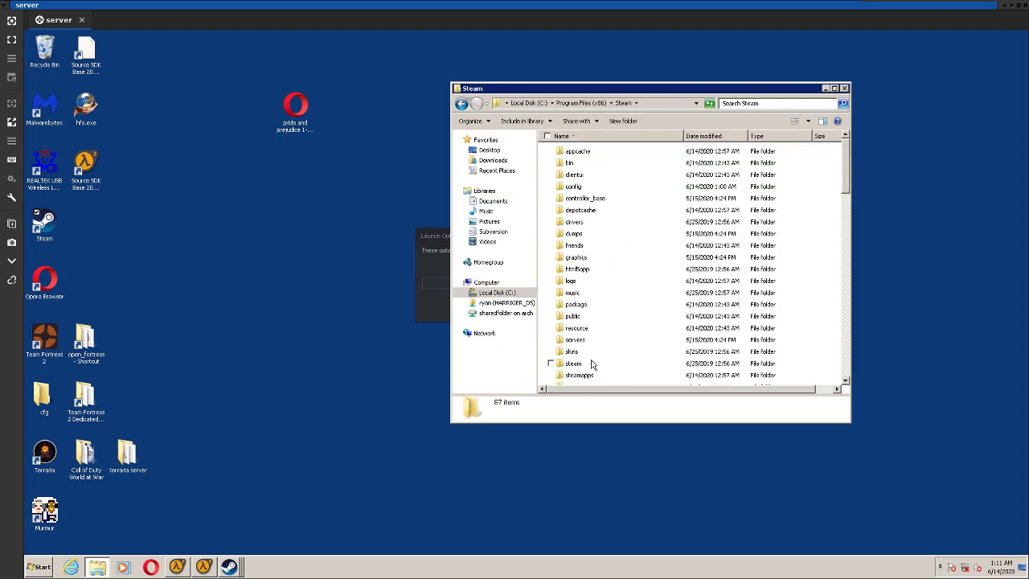
{"action": "double_click", "coordinate": [582, 376]}
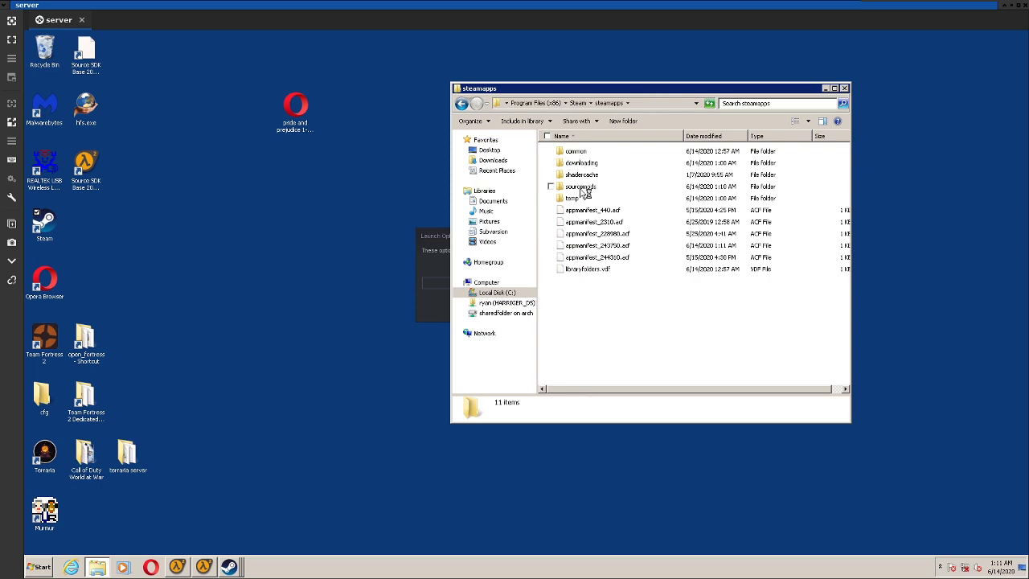
{"action": "double_click", "coordinate": [582, 189]}
{"action": "double_click", "coordinate": [609, 153]}
Select the open_fortress path in the address bar and arrange the windows side by side
{"action": "left_click", "coordinate": [674, 102]}
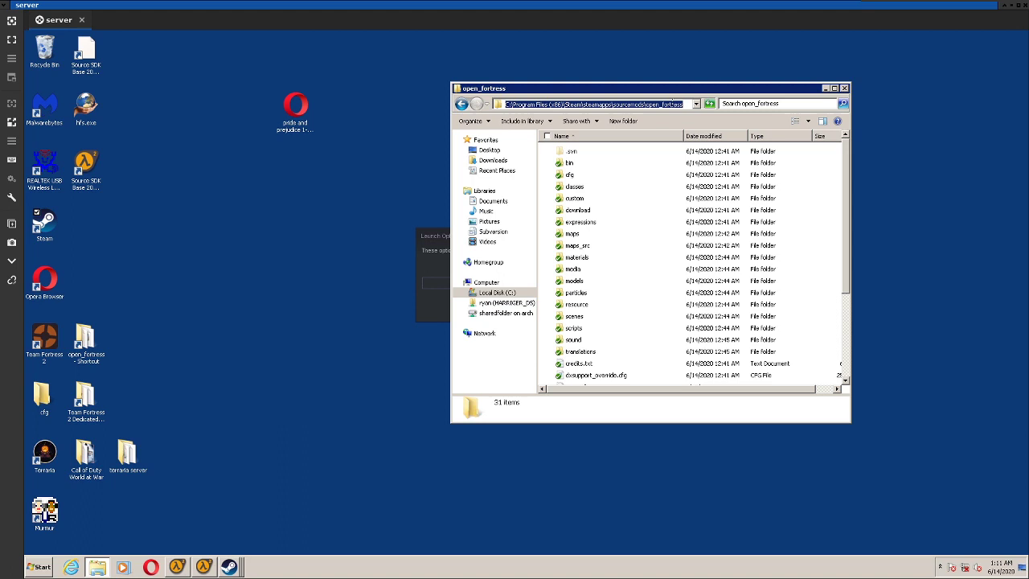
{"action": "left_click_drag", "start_coordinate": [658, 91], "coordinate": [790, 105]}
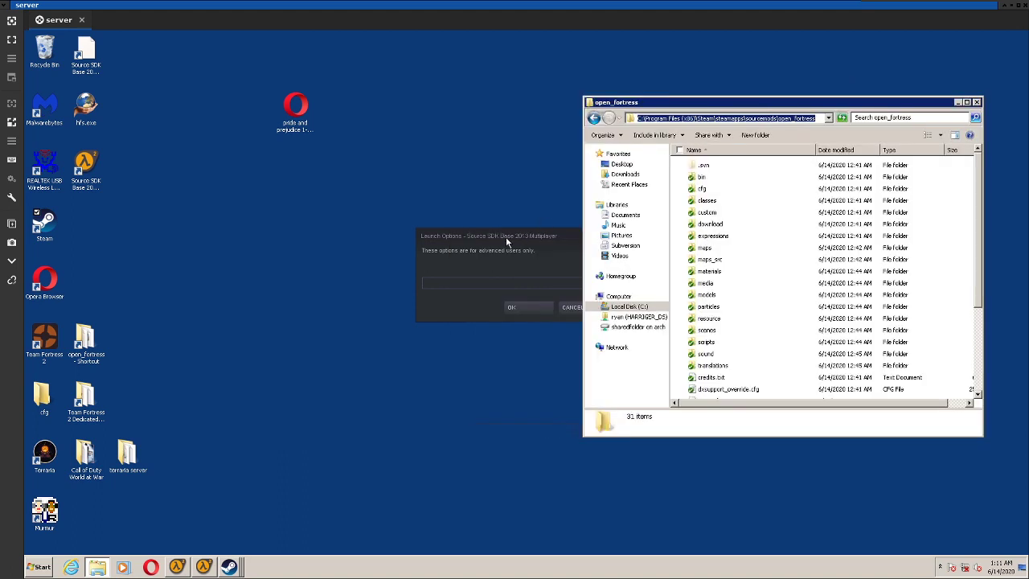
{"action": "left_click_drag", "start_coordinate": [506, 239], "coordinate": [332, 241]}
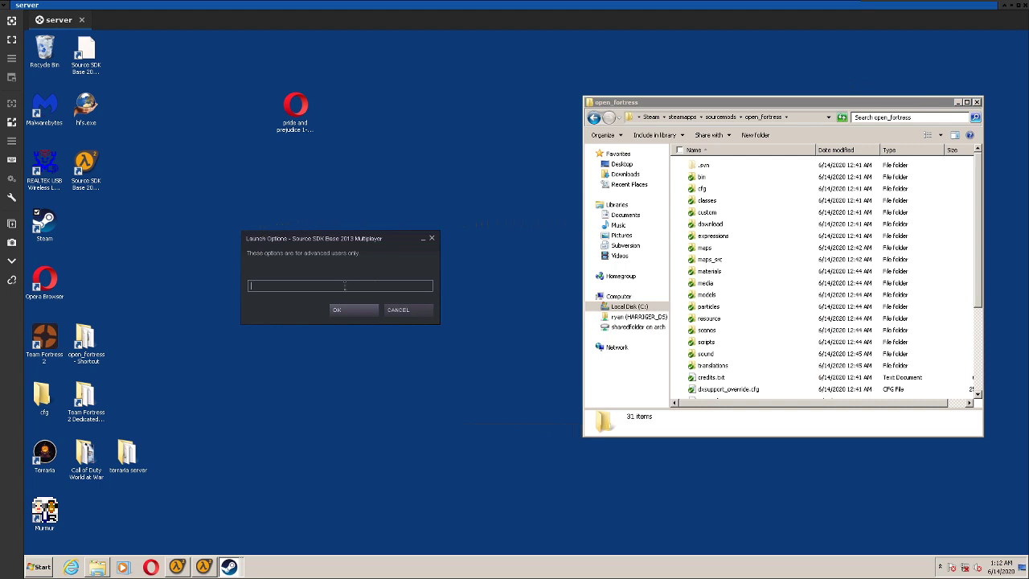
Enter -game " followed by the pasted open_fortress folder path in the launch options
{"action": "left_click_drag", "start_coordinate": [370, 242], "coordinate": [412, 271]}
{"action": "type", "text": "vstdg"}
{"action": "key", "text": "BackSpace"}
{"action": "key", "text": "BackSpace"}
{"action": "key", "text": "BackSpace"}
{"action": "key", "text": "BackSpace"}
{"action": "type", "text": "tdgo"}
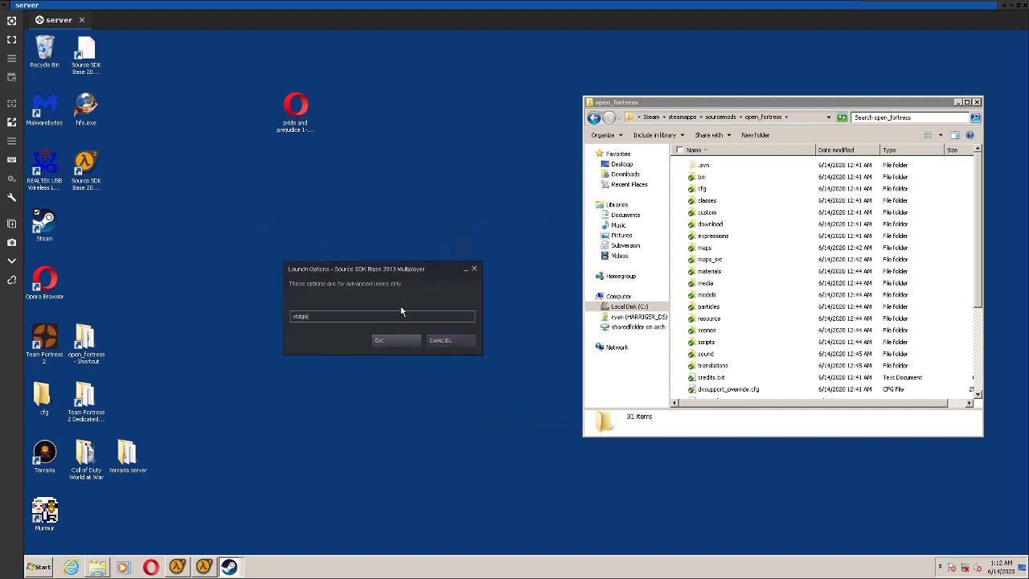
{"action": "key", "text": "BackSpace"}
{"action": "key", "text": "BackSpace"}
{"action": "key", "text": "BackSpace"}
{"action": "key", "text": "BackSpace"}
{"action": "type", "text": "vstd"}
{"action": "key", "text": "BackSpace"}
{"action": "key", "text": "BackSpace"}
{"action": "key", "text": "BackSpace"}
{"action": "key", "text": "BackSpace"}
{"action": "type", "text": "ro"}
{"action": "key", "text": "BackSpace"}
{"action": "key", "text": "BackSpace"}
{"action": "type", "text": "--game \""}
{"action": "key", "text": "ctrl+v"}
Append " -secure -steam, review the launch options, and save them with OK
{"action": "type", "text": "\""}
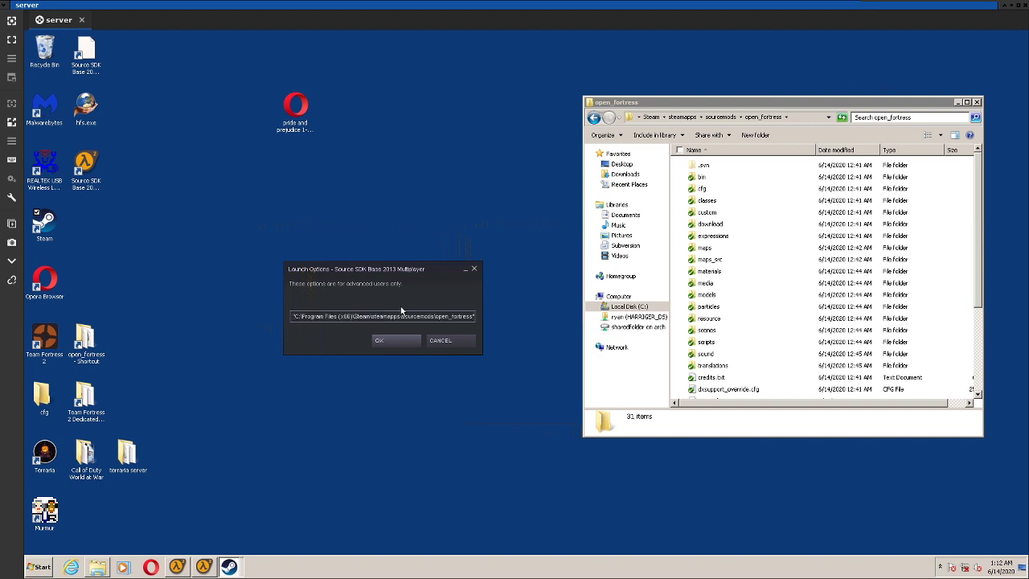
{"action": "type", "text": " -s"}
{"action": "type", "text": "e "}
{"action": "type", "text": "cure"}
{"action": "type", "text": " -sta"}
{"action": "type", "text": "am"}
{"action": "left_click_drag", "start_coordinate": [342, 316], "coordinate": [256, 318]}
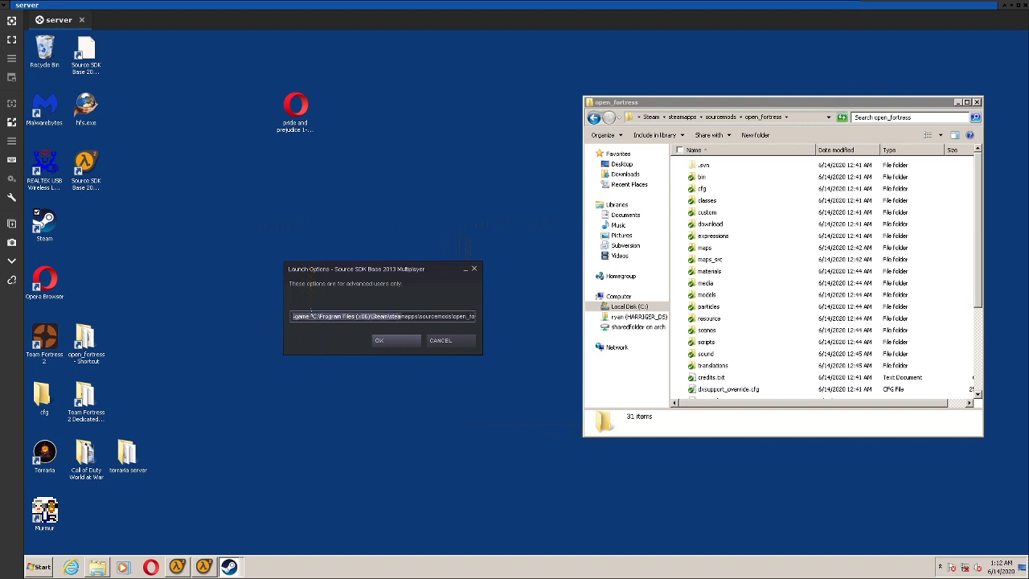
{"action": "left_click", "coordinate": [357, 316]}
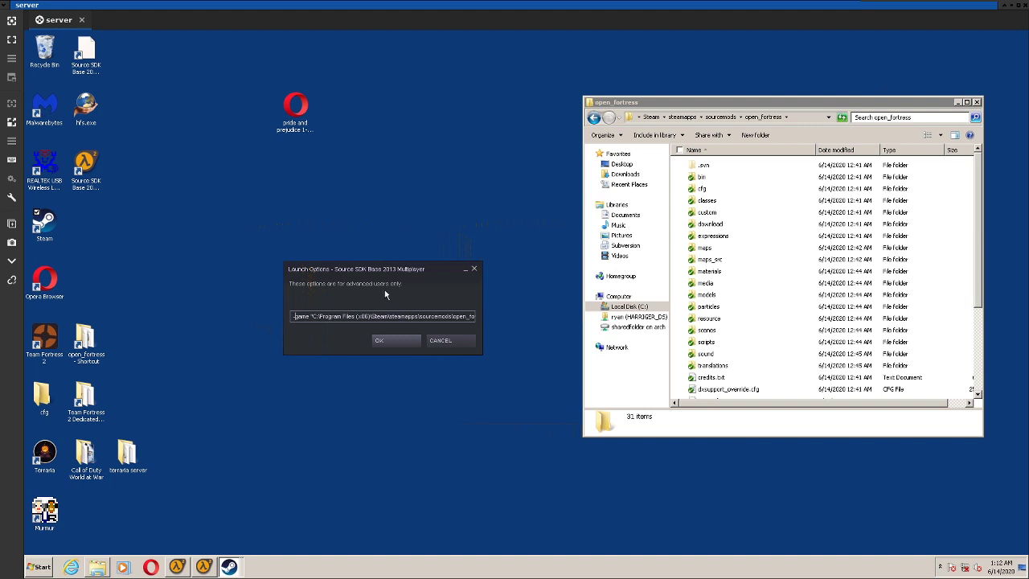
{"action": "key", "text": "Right"}
{"action": "key", "text": "Right"}
{"action": "key", "text": "Right"}
{"action": "key", "text": "Right"}
{"action": "key", "text": "Right"}
{"action": "key", "text": "Right"}
{"action": "key", "text": "Right"}
{"action": "key", "text": "Right"}
{"action": "key", "text": "Right"}
{"action": "key", "text": "Right"}
{"action": "key", "text": "Right"}
{"action": "key", "text": "Right"}
{"action": "key", "text": "Right"}
{"action": "key", "text": "Right"}
{"action": "key", "text": "Right"}
{"action": "key", "text": "Right"}
{"action": "key", "text": "Right"}
{"action": "key", "text": "Right"}
{"action": "key", "text": "Right"}
{"action": "key", "text": "Right"}
{"action": "left_click", "coordinate": [384, 340]}
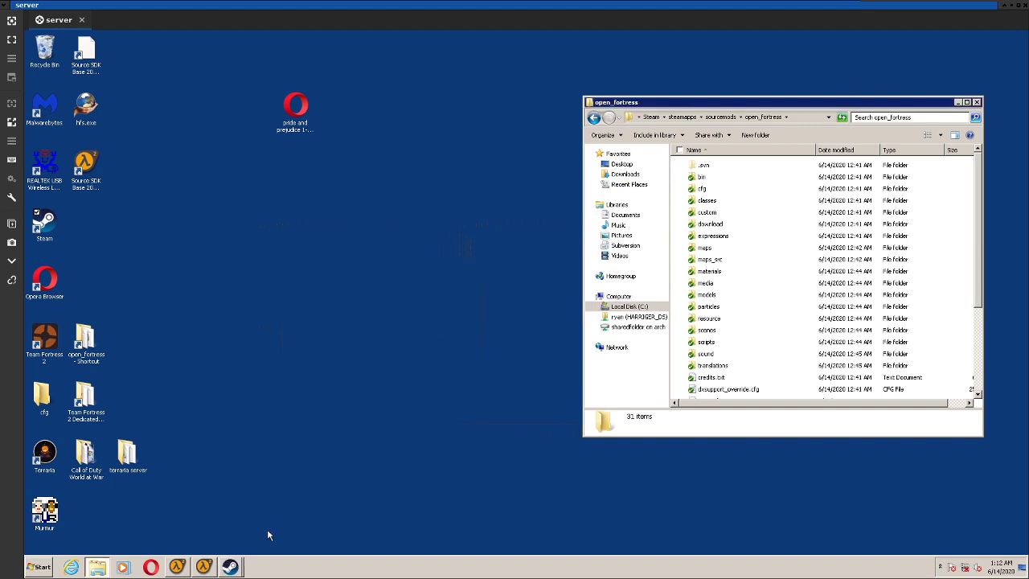
Close the Source SDK Base 2013 Multiplayer Properties window and the Steam library window
{"action": "mouse_move", "coordinate": [233, 568]}
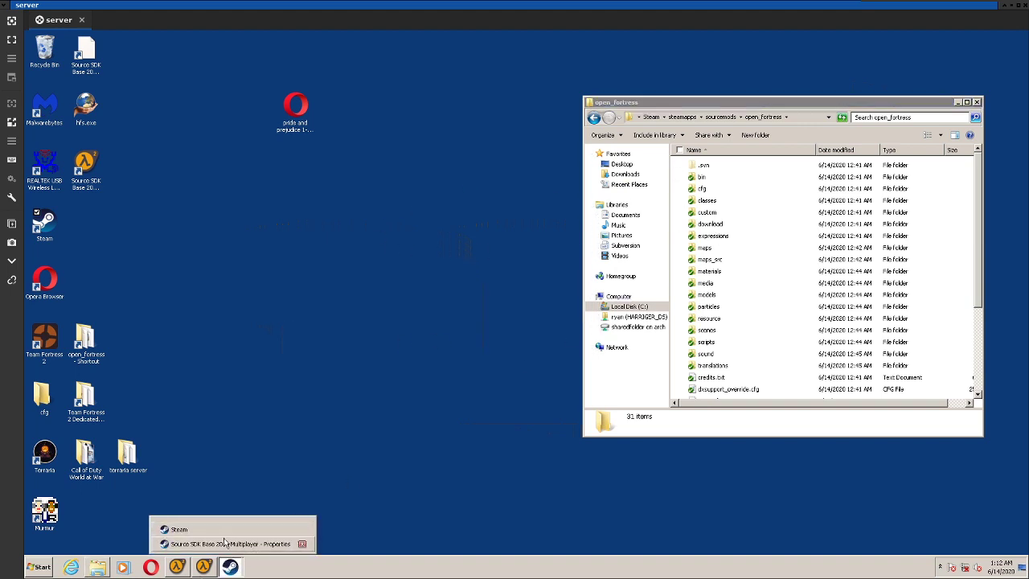
{"action": "left_click", "coordinate": [225, 543]}
{"action": "left_click", "coordinate": [680, 134]}
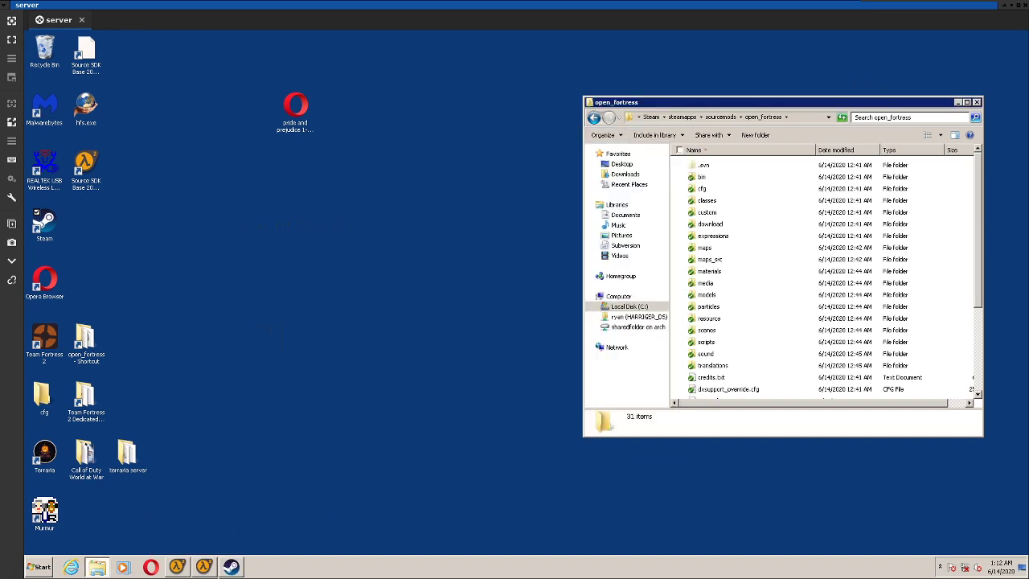
{"action": "left_click", "coordinate": [231, 567]}
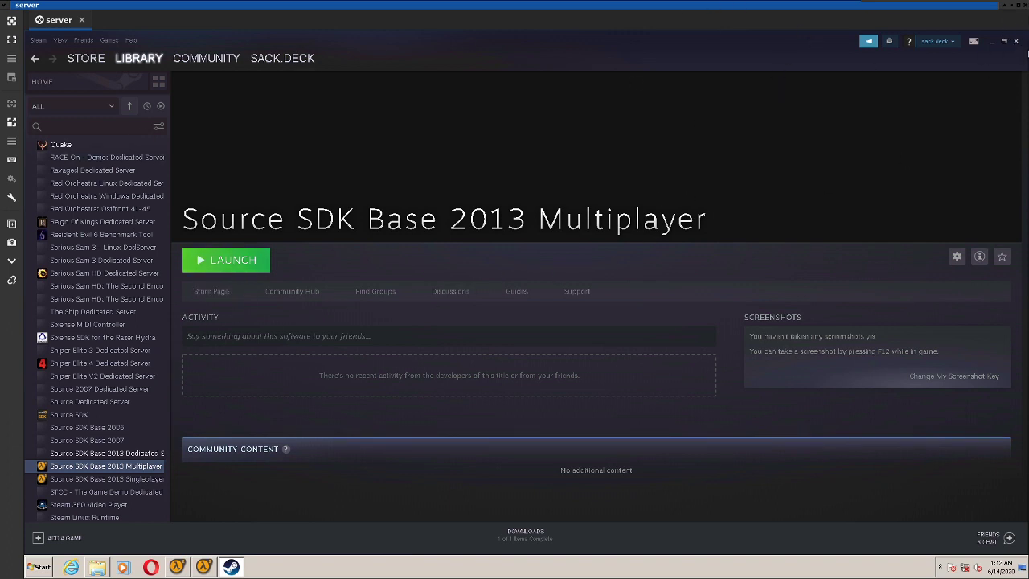
{"action": "left_click", "coordinate": [1017, 42]}
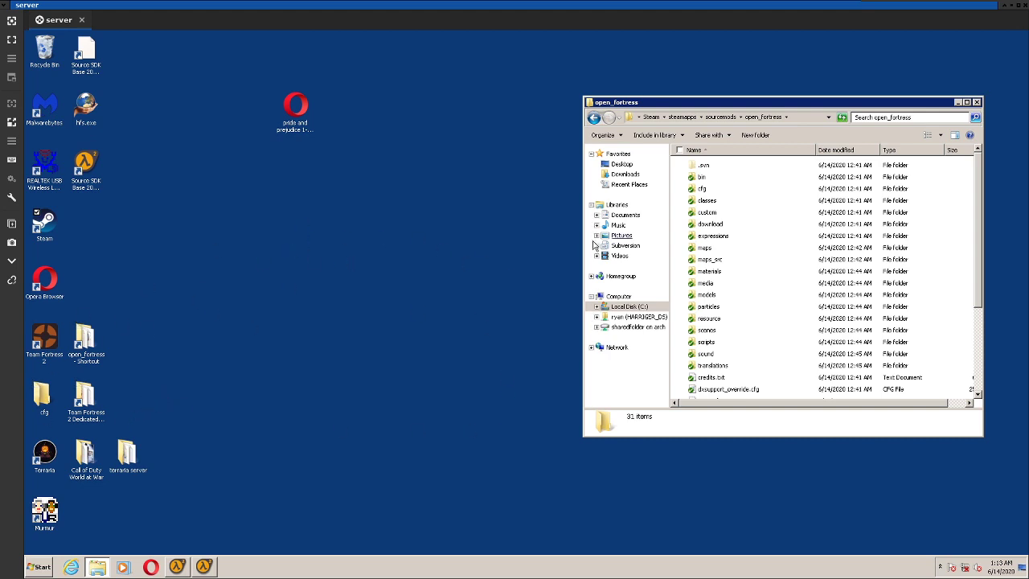
Run SVN Update on the open_fortress folder in sourcemods, bringing it to revision 993
{"action": "left_click", "coordinate": [721, 117]}
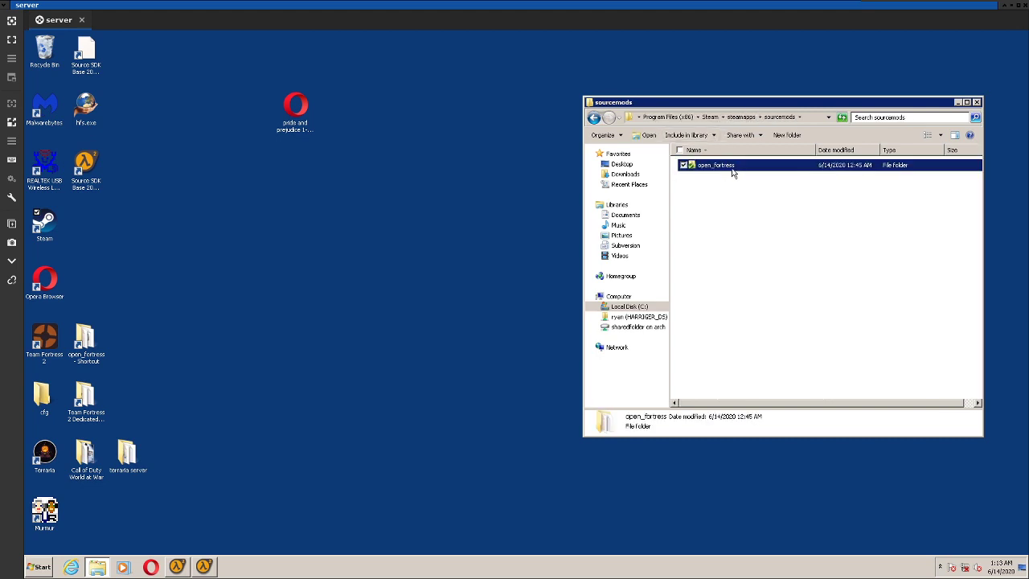
{"action": "right_click", "coordinate": [733, 171]}
{"action": "left_click", "coordinate": [780, 231]}
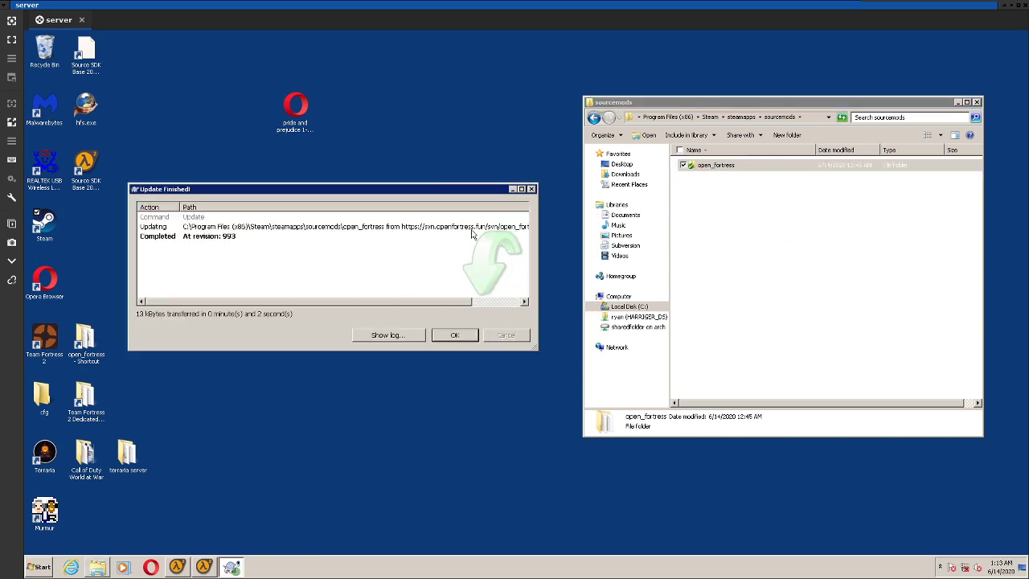
{"action": "left_click", "coordinate": [454, 334]}
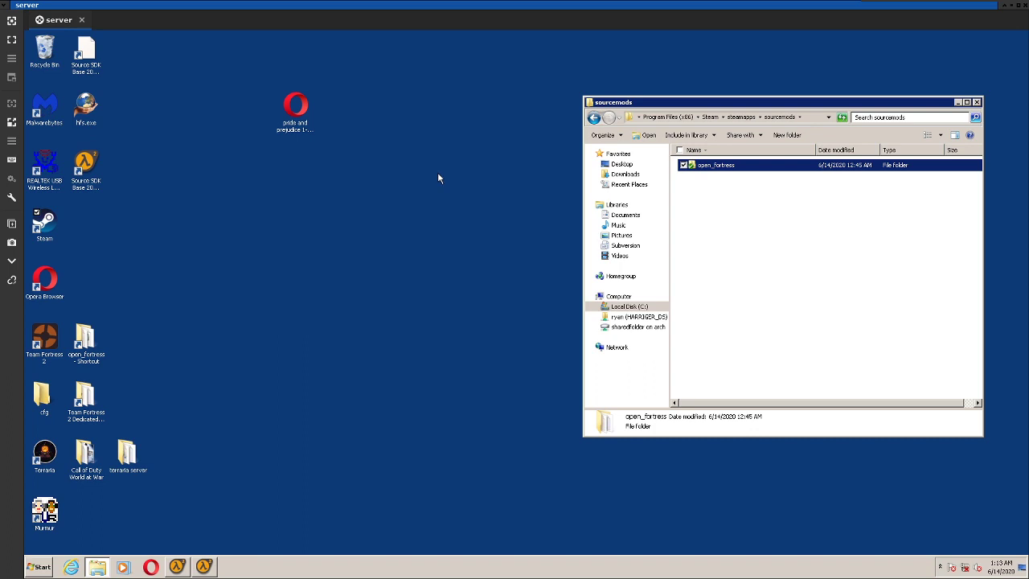
{"action": "left_click", "coordinate": [205, 567]}
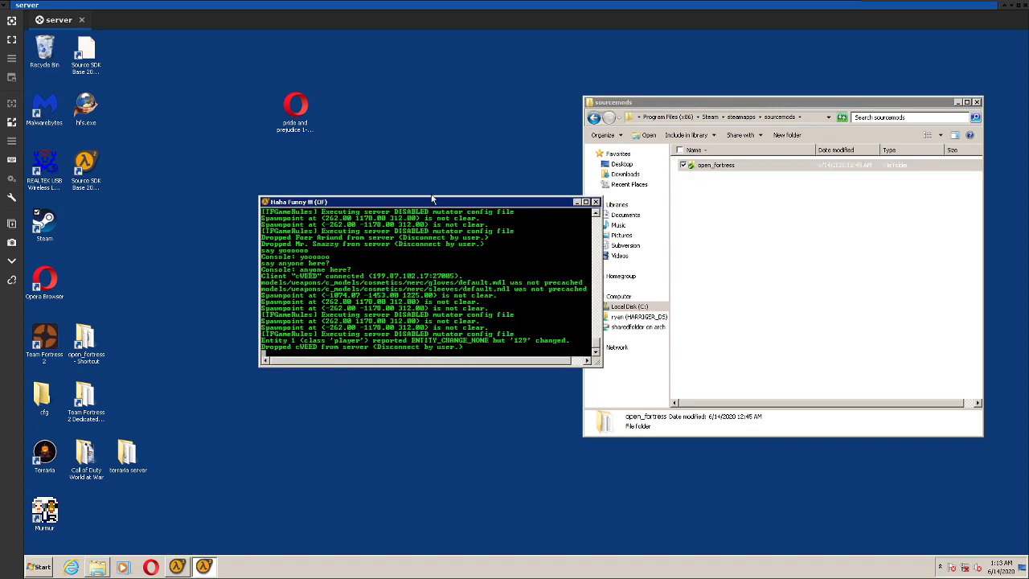
{"action": "left_click", "coordinate": [576, 202]}
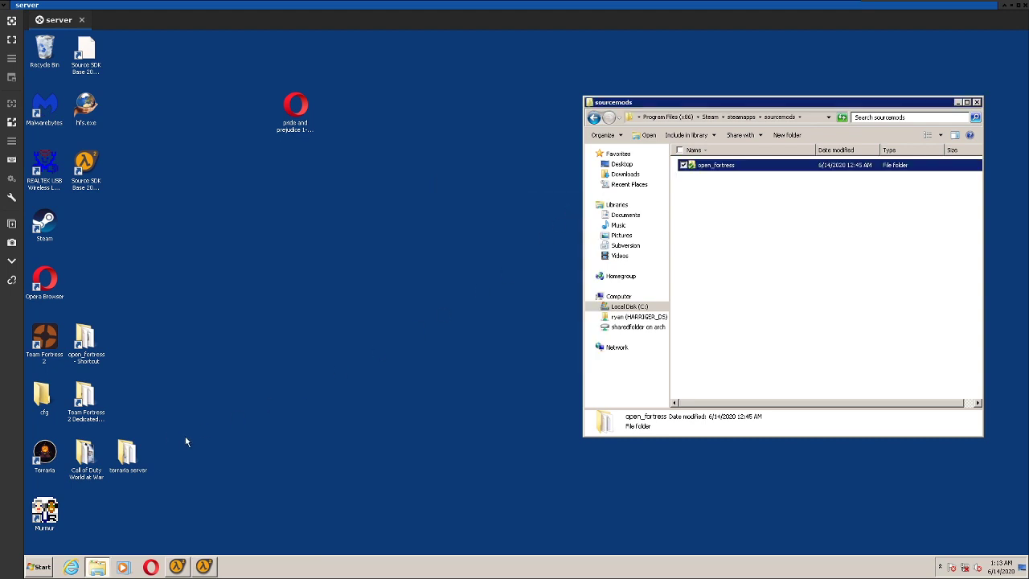